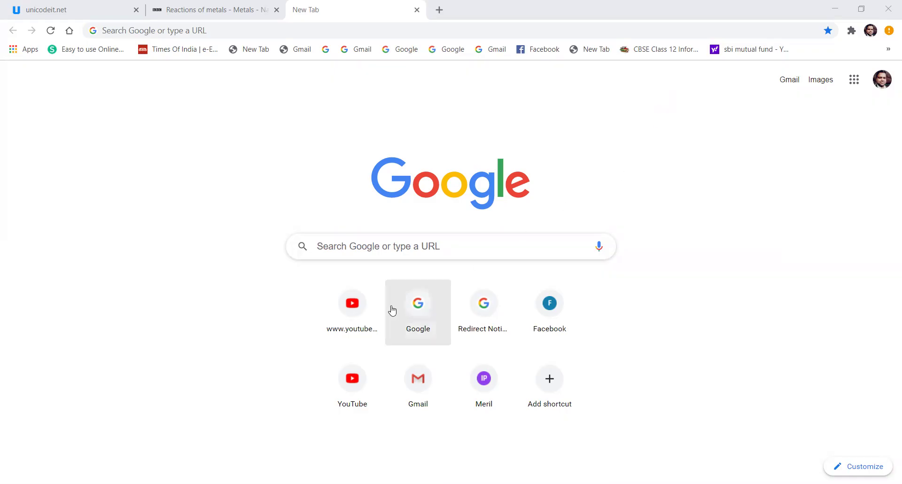
Step: Search the web for "google forms", open the Google Forms site and create a blank form
{"action": "left_click", "coordinate": [425, 249]}
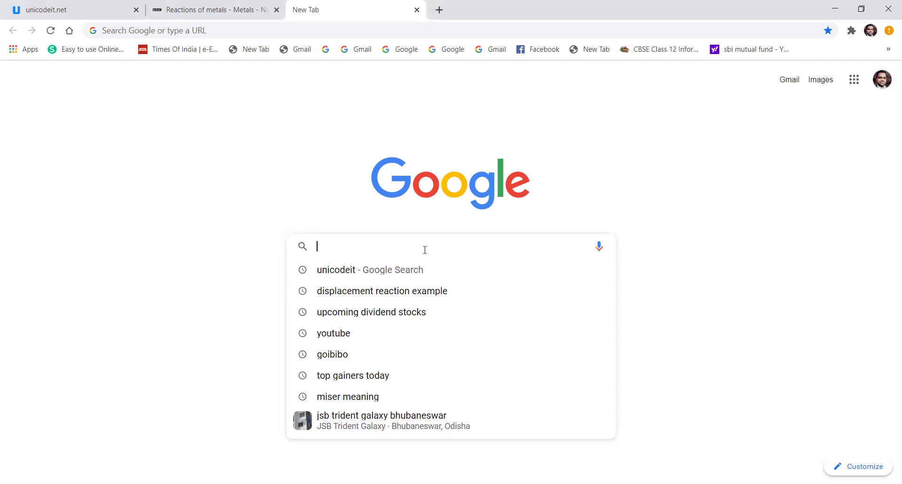
{"action": "type", "text": "googl"}
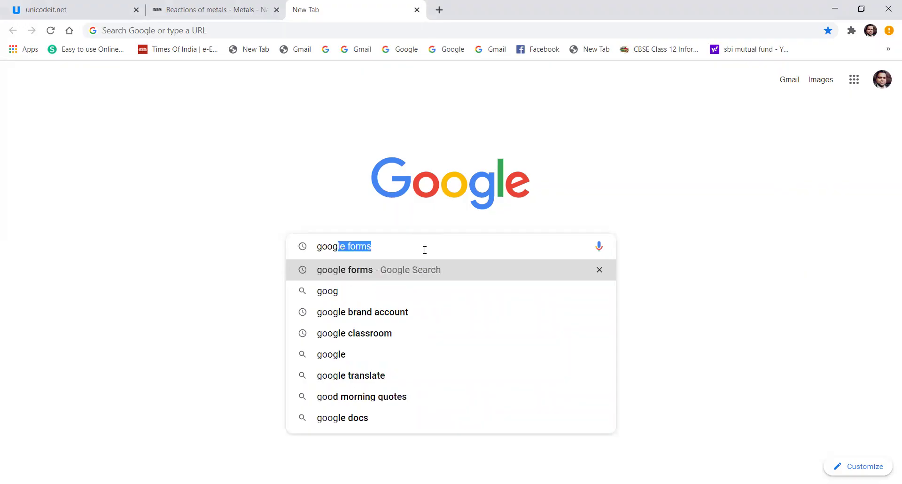
{"action": "key", "text": "Return"}
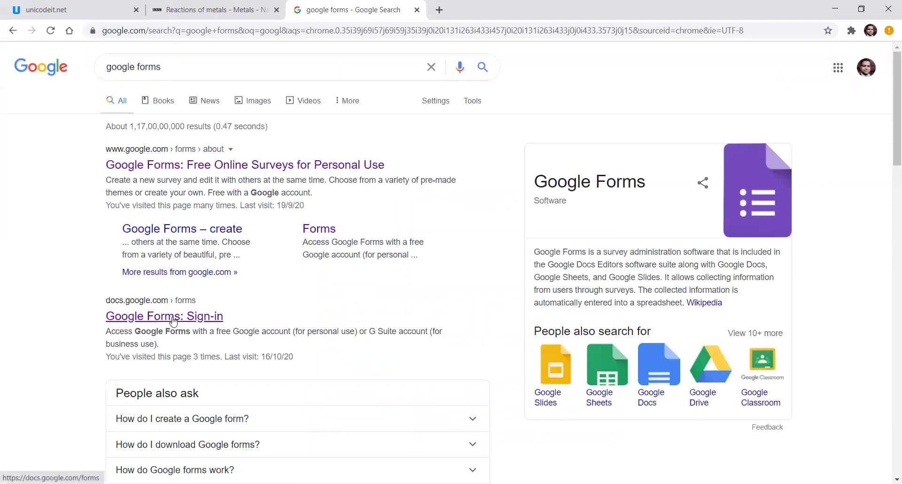
{"action": "left_click", "coordinate": [174, 320]}
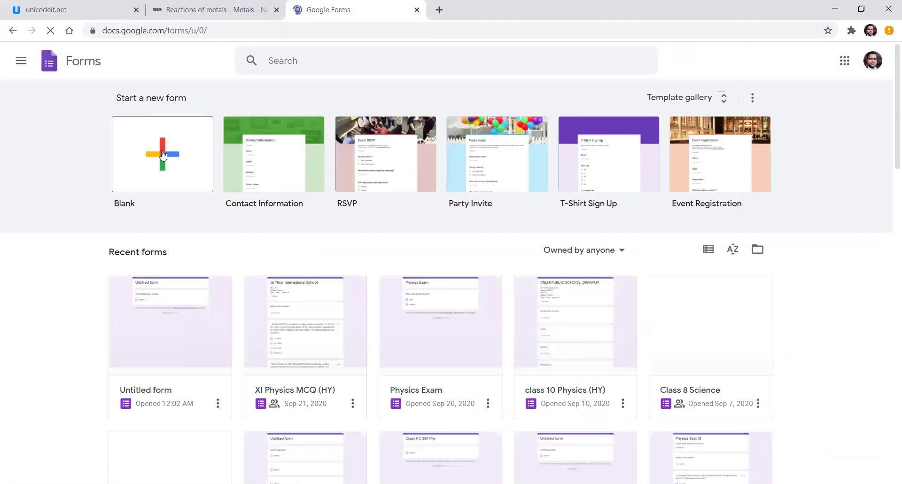
{"action": "left_click", "coordinate": [161, 151]}
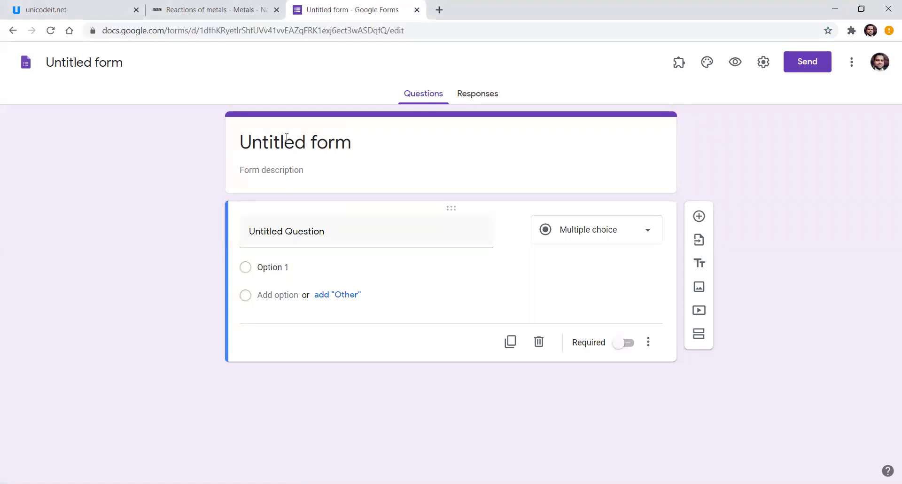
Step: Title the form "Chemistry Questions"
{"action": "left_click", "coordinate": [315, 146]}
{"action": "type", "text": "C"}
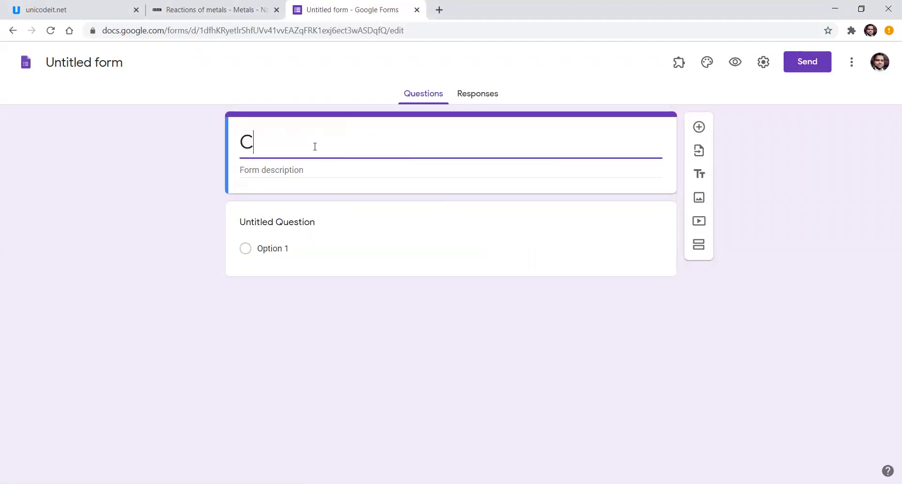
{"action": "type", "text": "hem"}
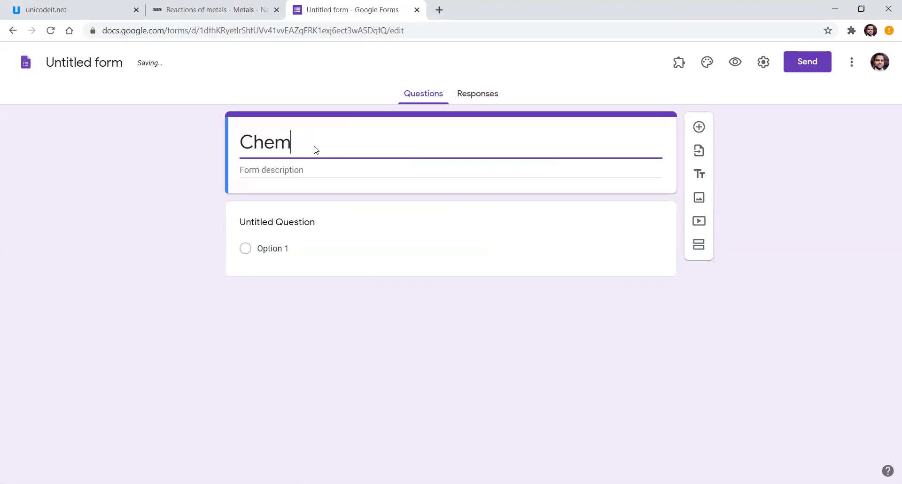
{"action": "type", "text": "istr"}
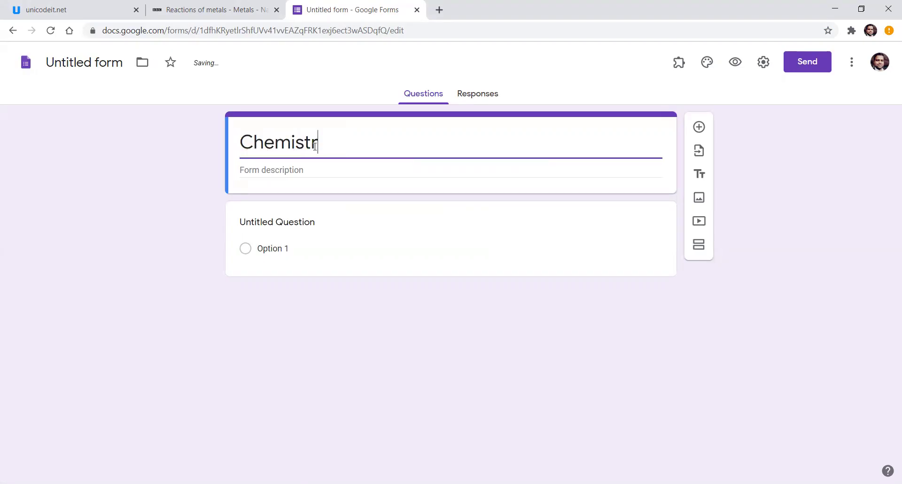
{"action": "type", "text": "y Questions"}
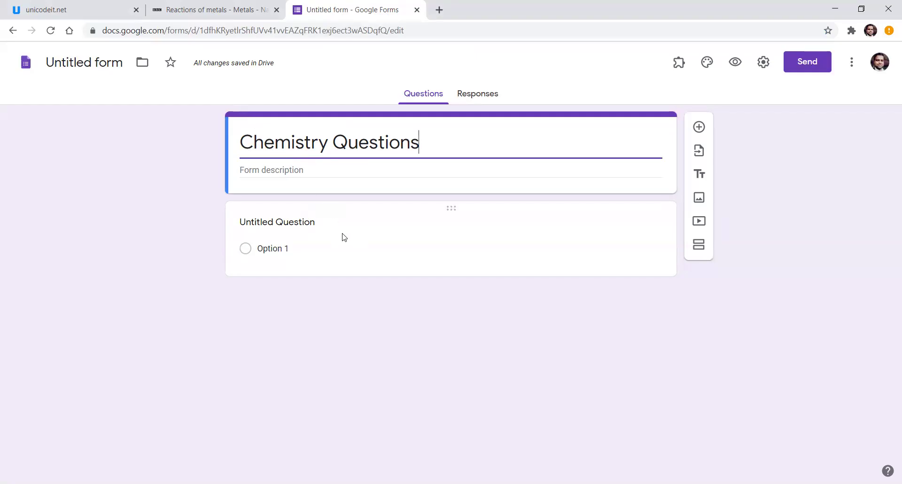
Step: Replace the untitled question's text with "The displacement reaction"
{"action": "left_click", "coordinate": [319, 227]}
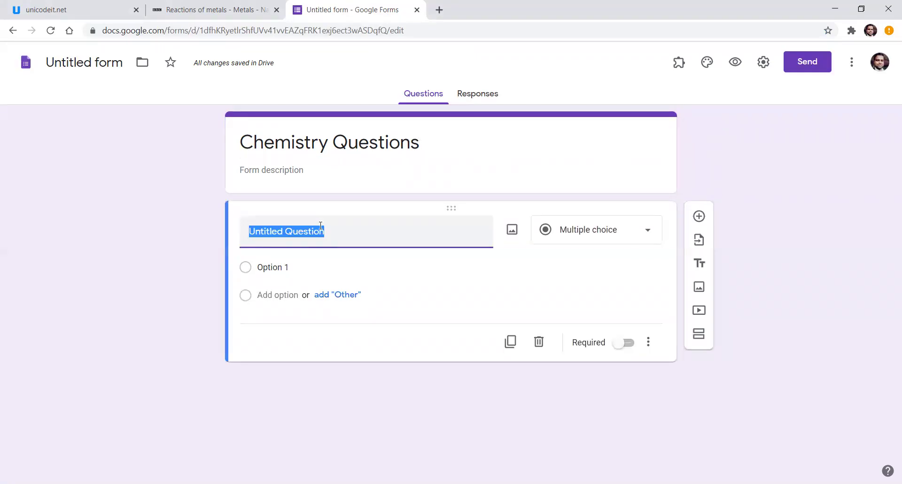
{"action": "type", "text": "D"}
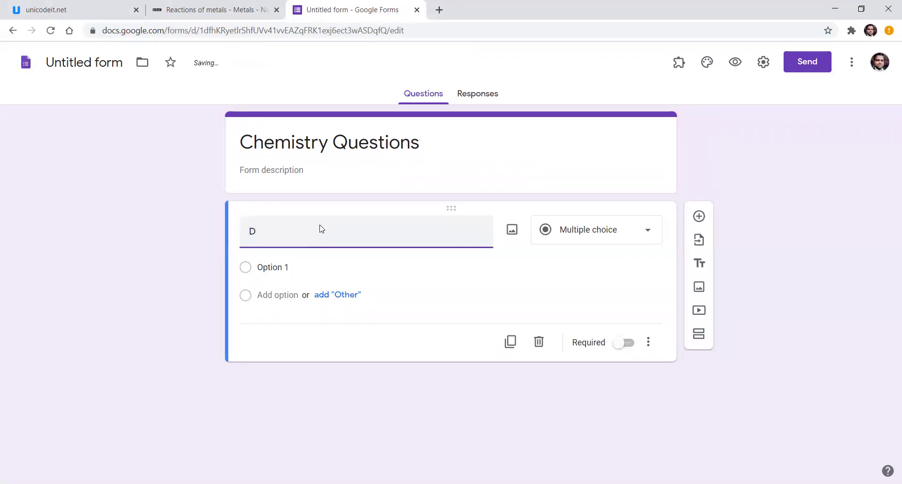
{"action": "type", "text": "Th"}
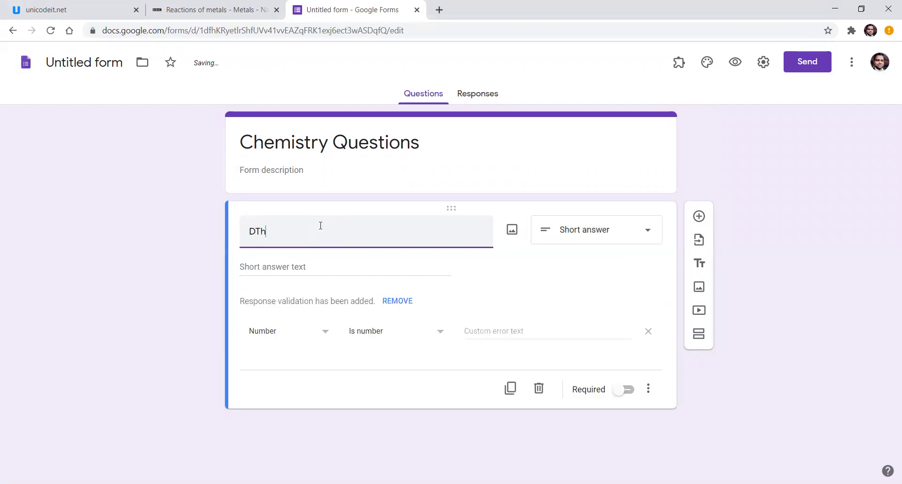
{"action": "key", "text": "BackSpace"}
{"action": "key", "text": "BackSpace"}
{"action": "type", "text": "The i"}
{"action": "key", "text": "BackSpace"}
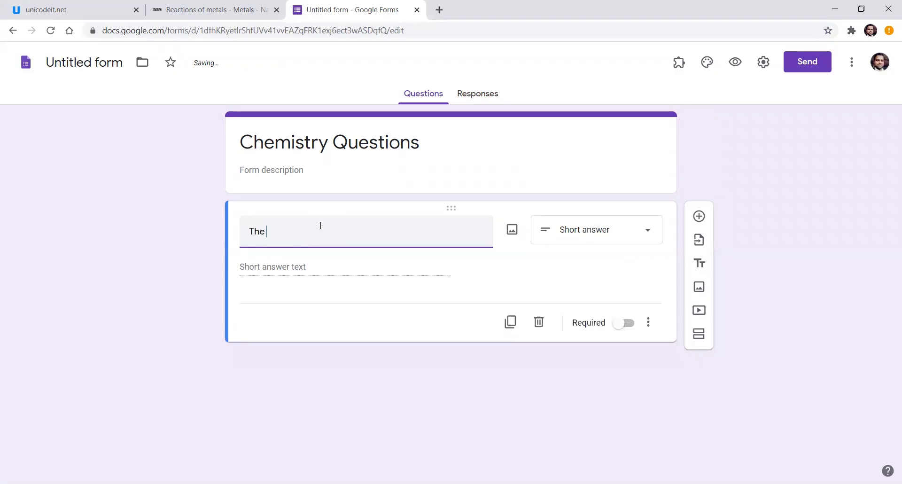
{"action": "type", "text": "displace"}
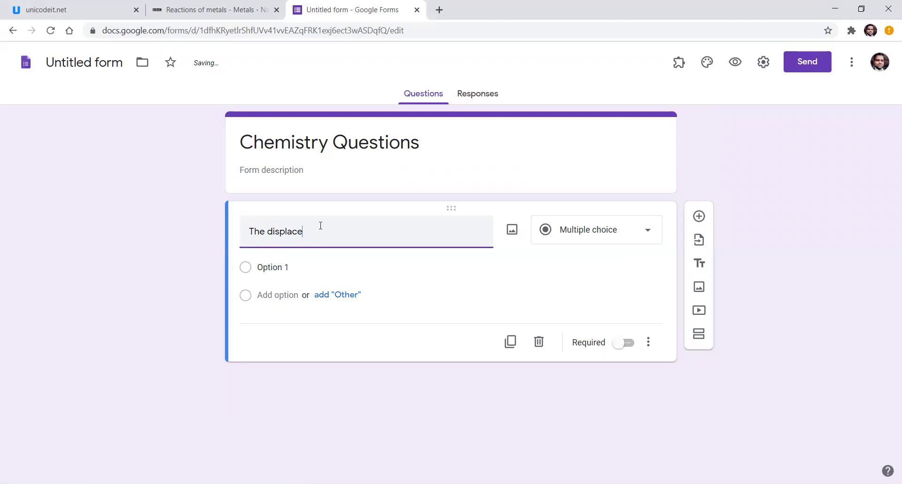
{"action": "type", "text": "ment reaction"}
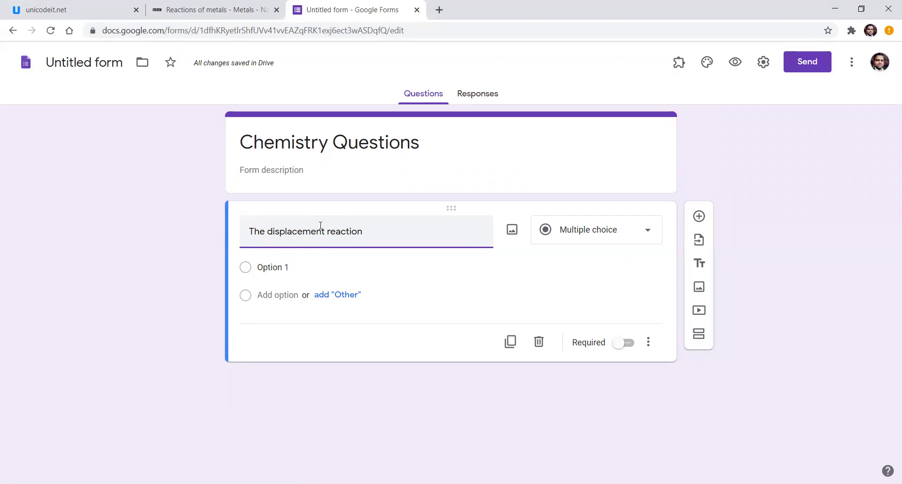
Step: Look up the chemical equation for calcium reacting with water on the open BBC Reactions of metals page
{"action": "left_click", "coordinate": [215, 10]}
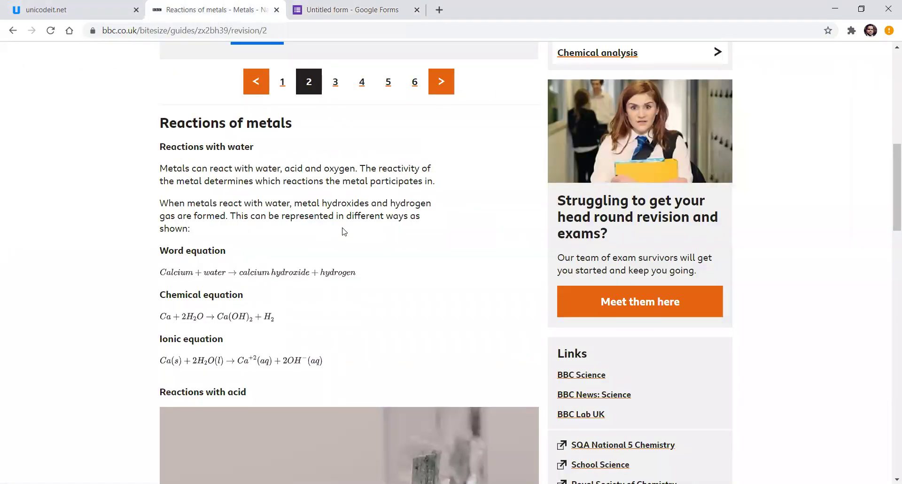
{"action": "left_click", "coordinate": [283, 321]}
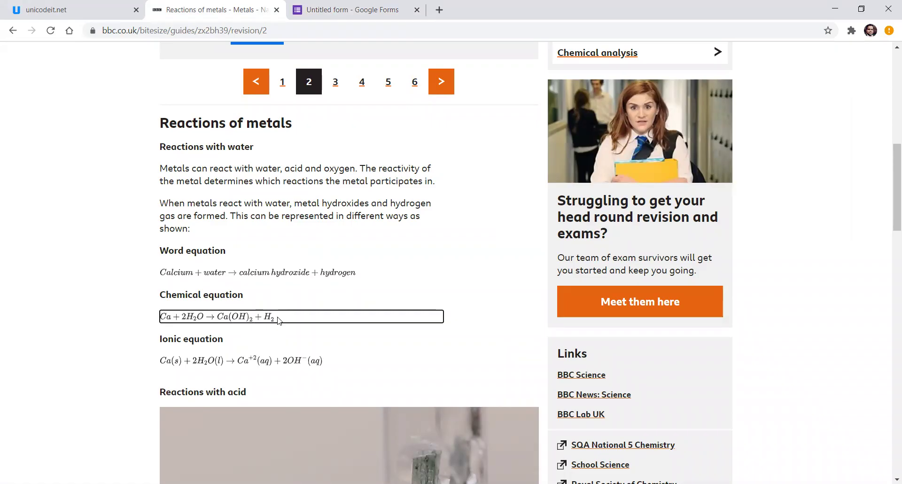
Step: Switch to the open unicodeit.net page and clear the existing LaTeX expression completely
{"action": "left_click", "coordinate": [74, 9]}
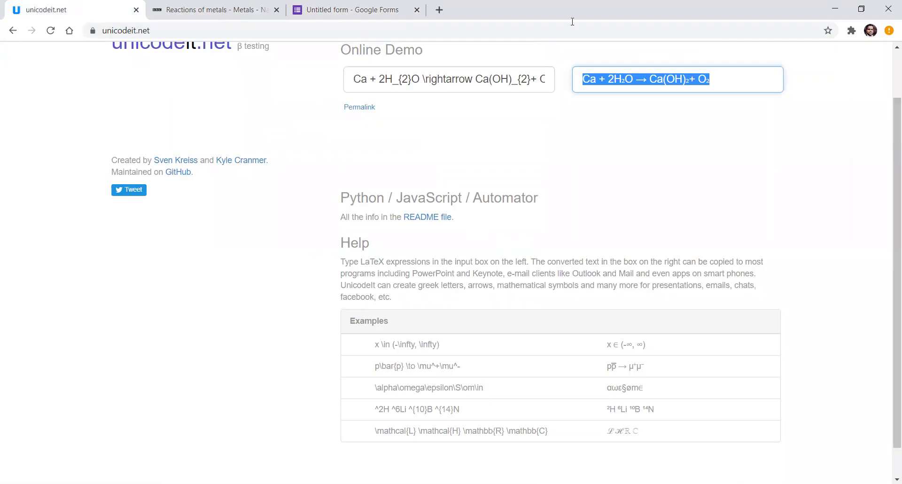
{"action": "key", "text": "alt+Tab"}
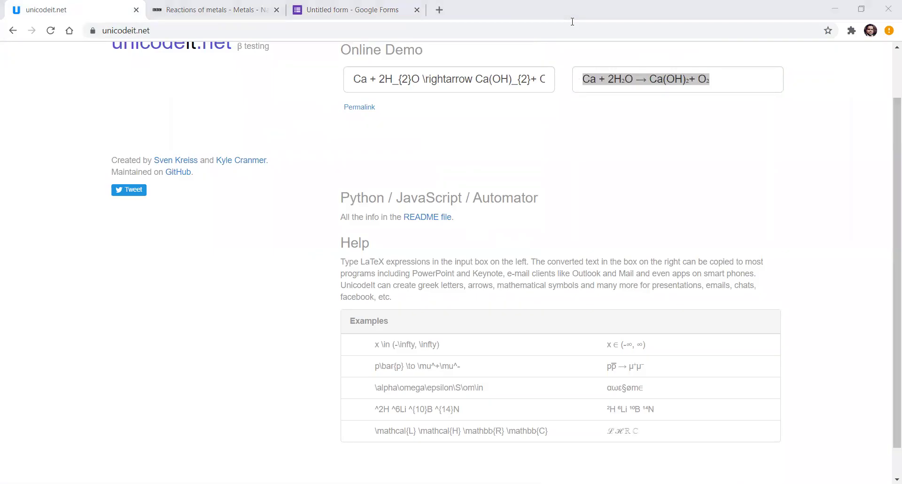
{"action": "left_click", "coordinate": [530, 84]}
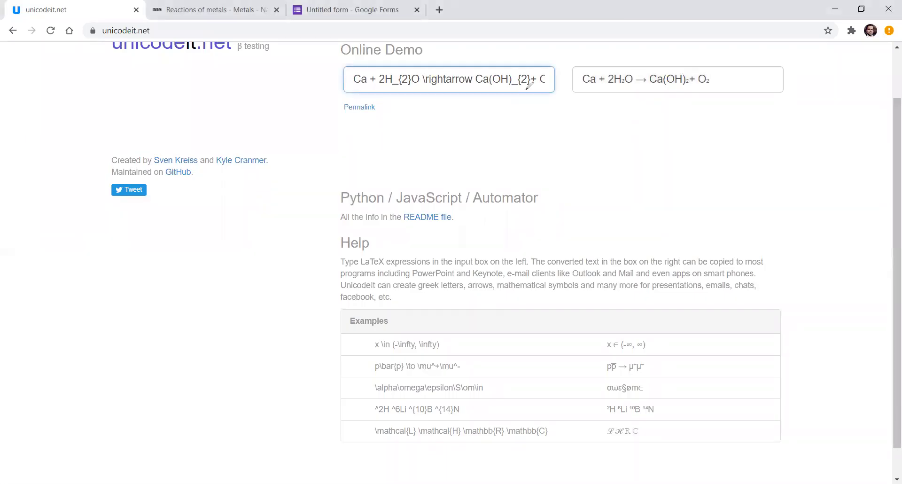
{"action": "key", "text": "BackSpace"}
{"action": "key", "text": "BackSpace"}
{"action": "key", "text": "BackSpace"}
{"action": "key", "text": "BackSpace"}
{"action": "key", "text": "BackSpace"}
{"action": "key", "text": "BackSpace"}
{"action": "key", "text": "BackSpace"}
{"action": "key", "text": "BackSpace"}
{"action": "key", "text": "BackSpace"}
{"action": "key", "text": "BackSpace"}
{"action": "key", "text": "BackSpace"}
{"action": "key", "text": "BackSpace"}
{"action": "key", "text": "BackSpace"}
{"action": "key", "text": "BackSpace"}
{"action": "key", "text": "BackSpace"}
{"action": "key", "text": "BackSpace"}
{"action": "key", "text": "BackSpace"}
{"action": "key", "text": "BackSpace"}
{"action": "key", "text": "BackSpace"}
{"action": "key", "text": "BackSpace"}
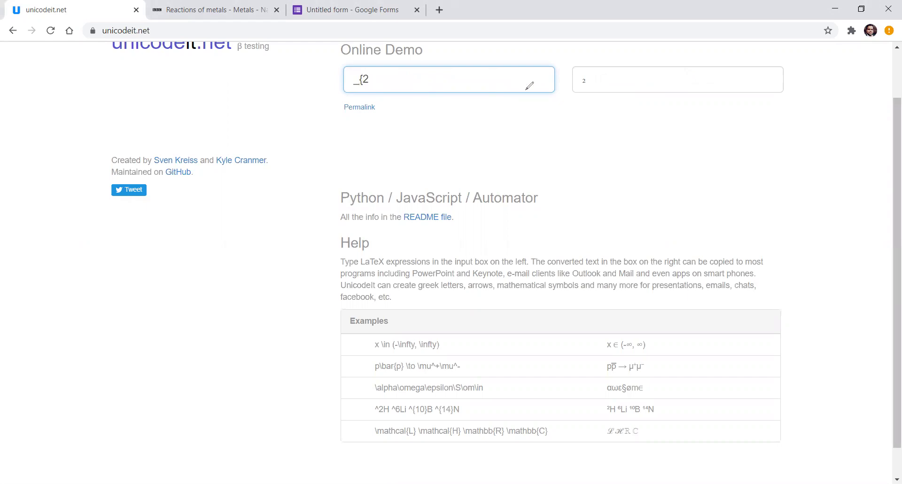
{"action": "key", "text": "BackSpace"}
{"action": "key", "text": "BackSpace"}
{"action": "key", "text": "BackSpace"}
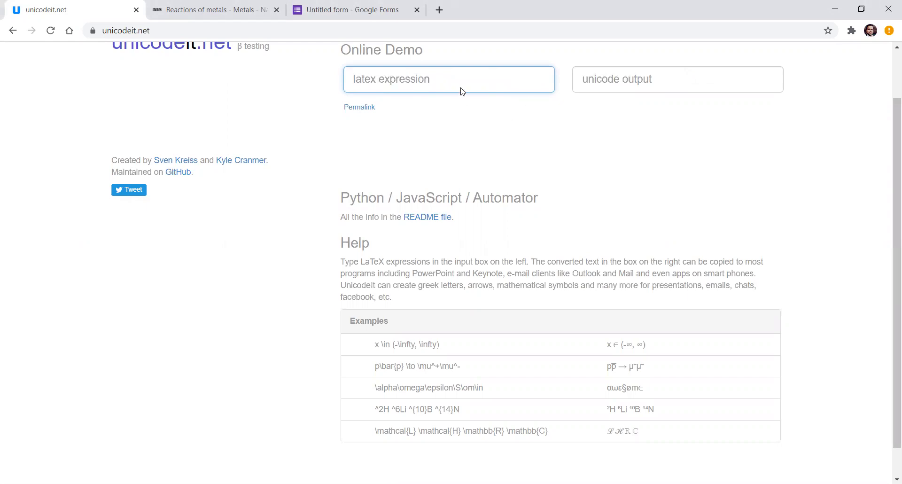
Step: Handwrite the equation Ca + 2H₂O → Ca(OH)₂ + H₂ in red on the blank area of the page and draw a box around it
{"action": "key", "text": "ctrl+shift+1"}
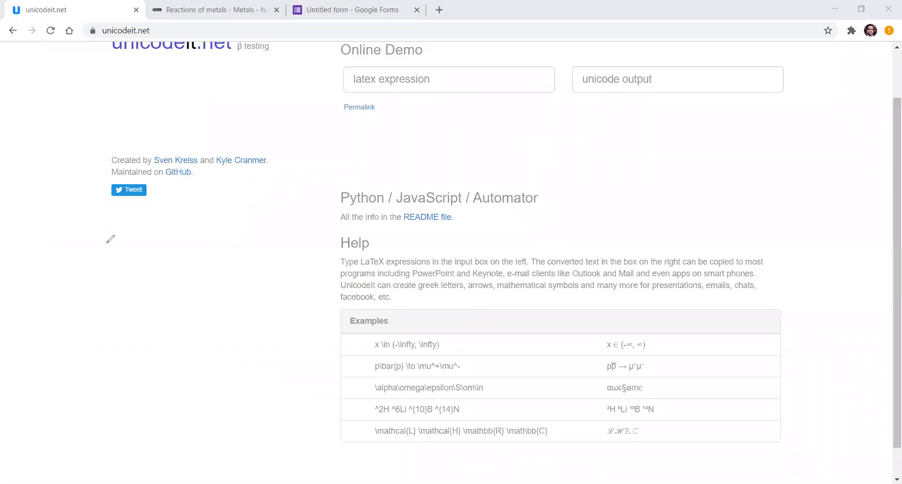
{"action": "mouse_move", "coordinate": [84, 248]}
{"action": "left_mouse_down"}
{"action": "mouse_move", "coordinate": [78, 256]}
{"action": "mouse_move", "coordinate": [86, 257]}
{"action": "mouse_move", "coordinate": [65, 262]}
{"action": "mouse_move", "coordinate": [112, 252]}
{"action": "mouse_move", "coordinate": [105, 263]}
{"action": "mouse_move", "coordinate": [138, 259]}
{"action": "left_mouse_up"}
{"action": "mouse_move", "coordinate": [144, 246]}
{"action": "left_mouse_down"}
{"action": "mouse_move", "coordinate": [144, 261]}
{"action": "mouse_move", "coordinate": [155, 252]}
{"action": "left_mouse_up"}
{"action": "left_click_drag", "start_coordinate": [155, 245], "coordinate": [155, 260]}
{"action": "mouse_move", "coordinate": [161, 254]}
{"action": "left_mouse_down"}
{"action": "mouse_move", "coordinate": [169, 261]}
{"action": "mouse_move", "coordinate": [167, 246]}
{"action": "mouse_move", "coordinate": [221, 251]}
{"action": "mouse_move", "coordinate": [215, 259]}
{"action": "left_mouse_up"}
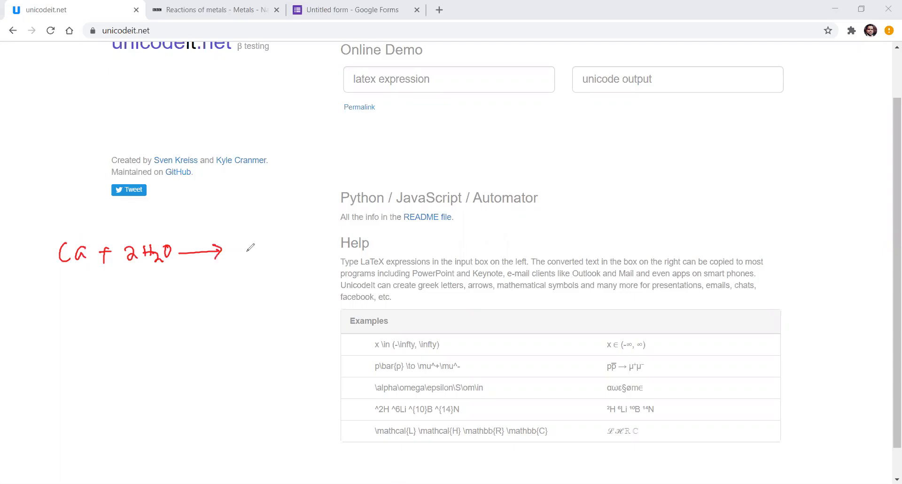
{"action": "mouse_move", "coordinate": [248, 245]}
{"action": "left_mouse_down"}
{"action": "mouse_move", "coordinate": [249, 257]}
{"action": "mouse_move", "coordinate": [293, 242]}
{"action": "mouse_move", "coordinate": [307, 254]}
{"action": "mouse_move", "coordinate": [320, 231]}
{"action": "mouse_move", "coordinate": [332, 239]}
{"action": "mouse_move", "coordinate": [317, 251]}
{"action": "mouse_move", "coordinate": [342, 253]}
{"action": "left_mouse_up"}
{"action": "left_click_drag", "start_coordinate": [45, 282], "coordinate": [321, 269]}
{"action": "left_click_drag", "start_coordinate": [48, 235], "coordinate": [48, 276]}
{"action": "mouse_move", "coordinate": [48, 236]}
{"action": "left_mouse_down"}
{"action": "mouse_move", "coordinate": [154, 226]}
{"action": "mouse_move", "coordinate": [308, 231]}
{"action": "mouse_move", "coordinate": [343, 263]}
{"action": "mouse_move", "coordinate": [314, 272]}
{"action": "left_mouse_up"}
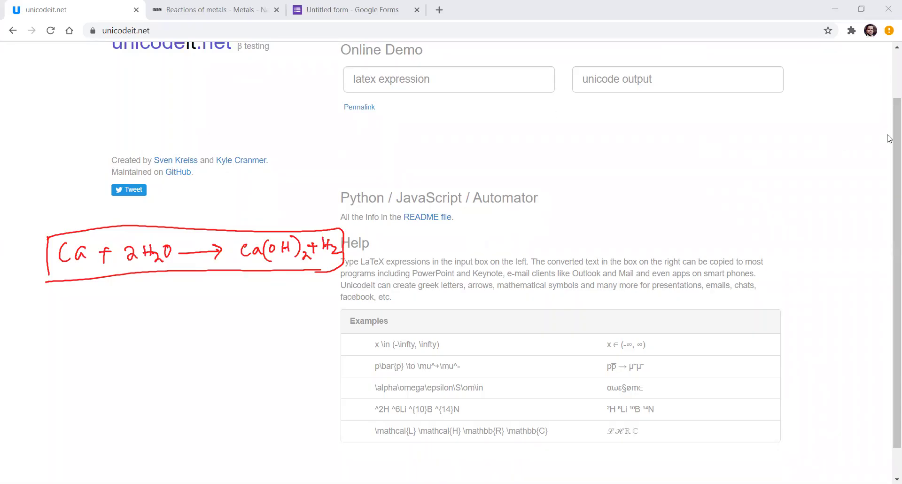
Step: Search the web for "unicodeit" in a new browser tab and open the unicodeit.net site
{"action": "left_click_drag", "start_coordinate": [890, 133], "coordinate": [889, 84]}
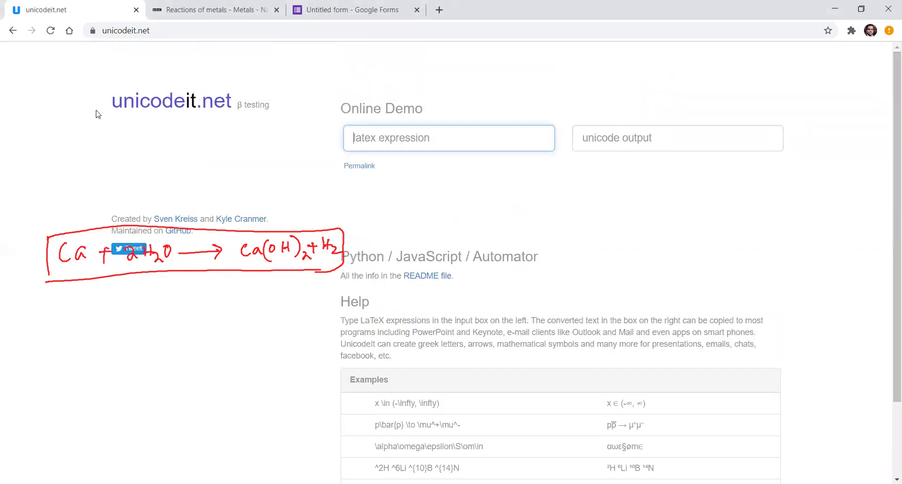
{"action": "left_click", "coordinate": [439, 10]}
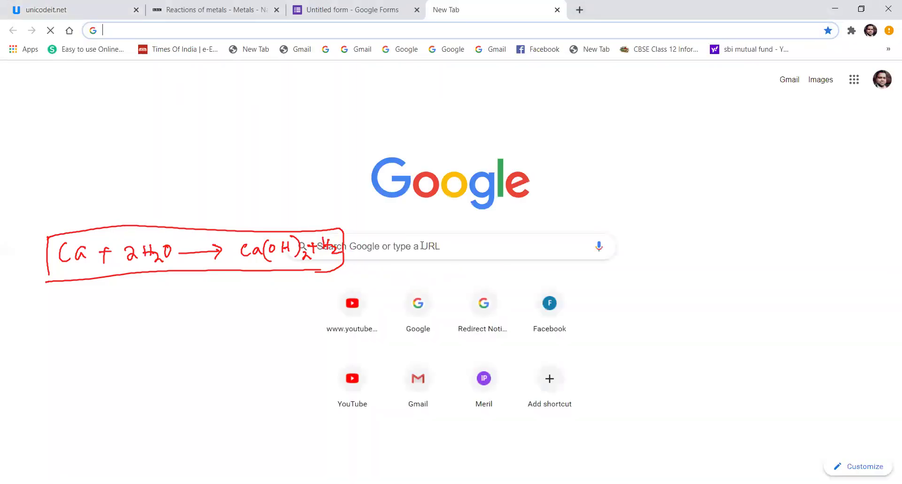
{"action": "left_click", "coordinate": [447, 248]}
{"action": "type", "text": "uni"}
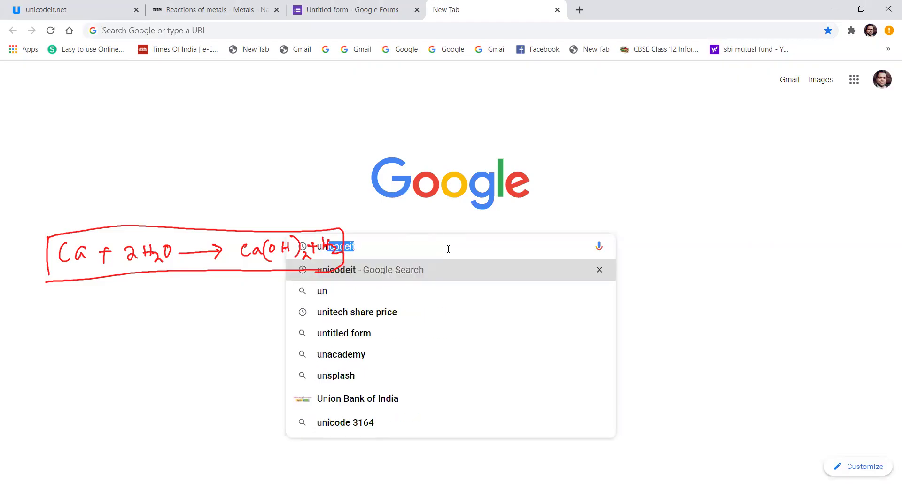
{"action": "type", "text": "c"}
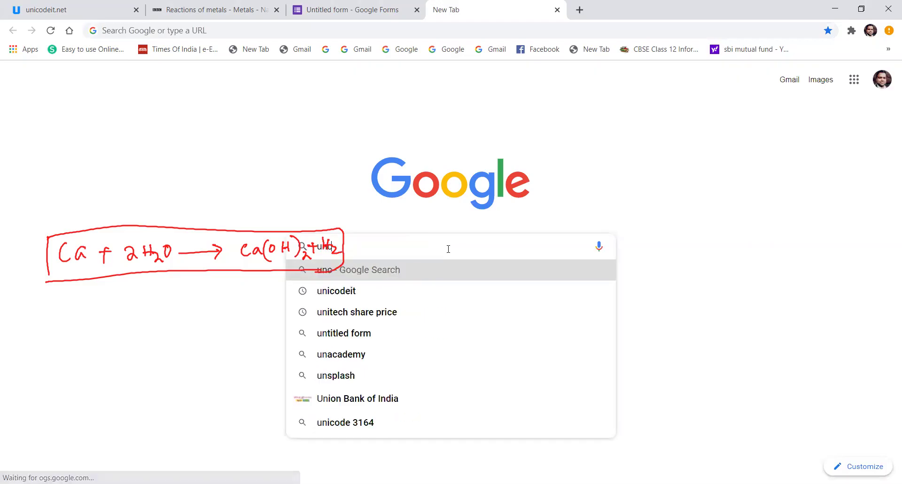
{"action": "type", "text": "ode"}
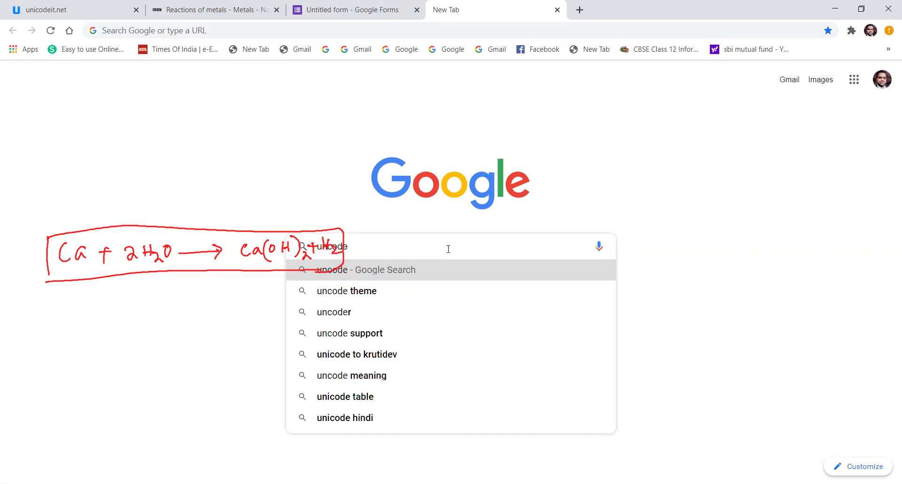
{"action": "type", "text": "it"}
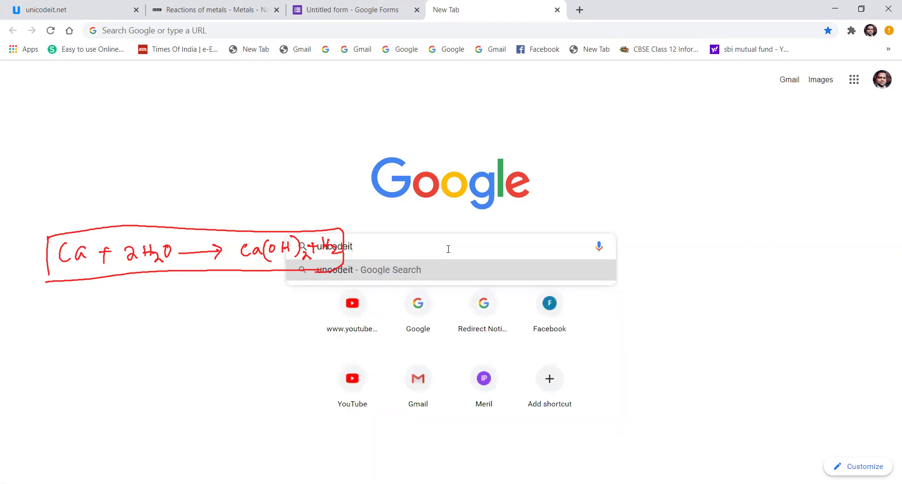
{"action": "key", "text": "Return"}
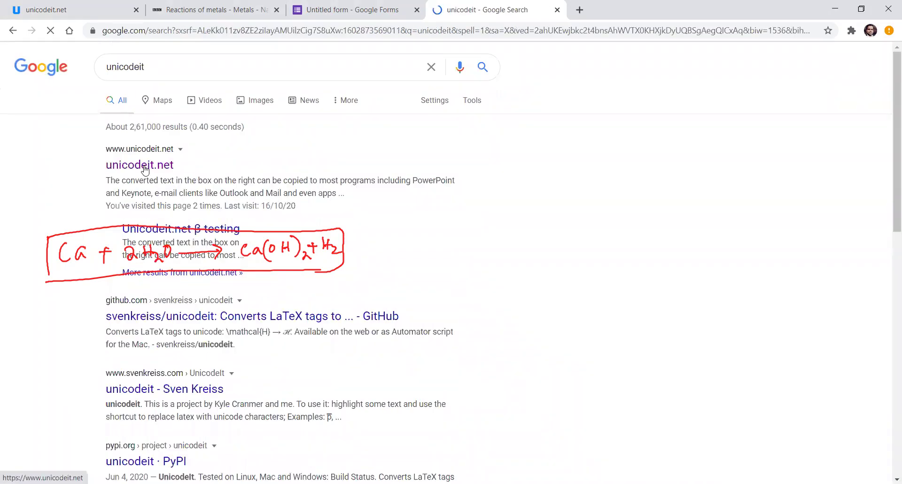
{"action": "left_click", "coordinate": [145, 167]}
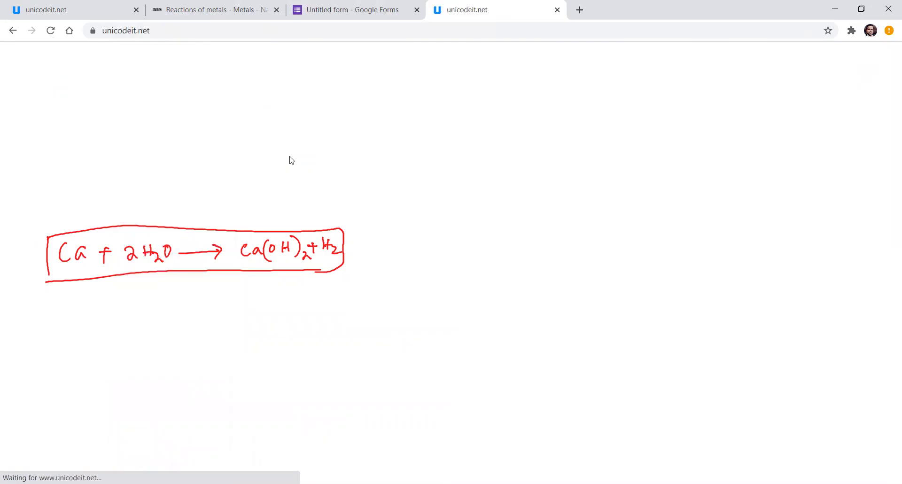
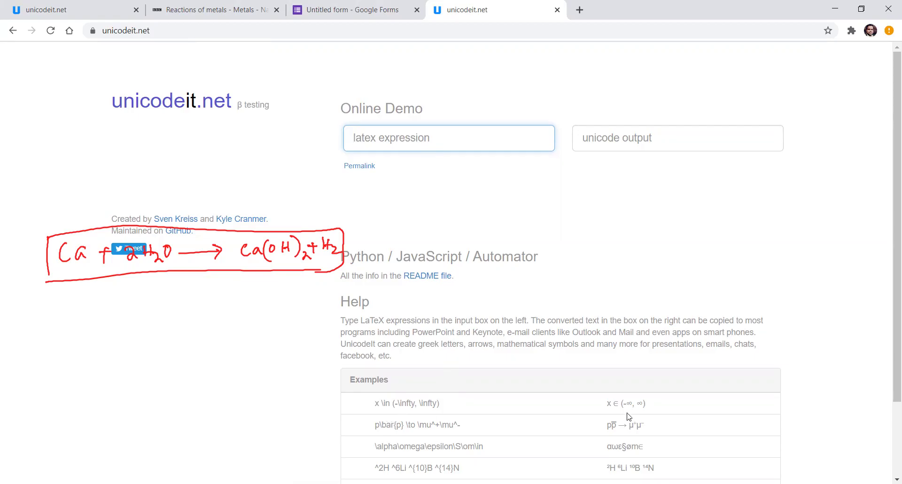
Step: Highlight the first example row, x \in (-\infty, \infty), together with its converted output
{"action": "left_click", "coordinate": [653, 407]}
{"action": "left_click_drag", "start_coordinate": [653, 407], "coordinate": [355, 409]}
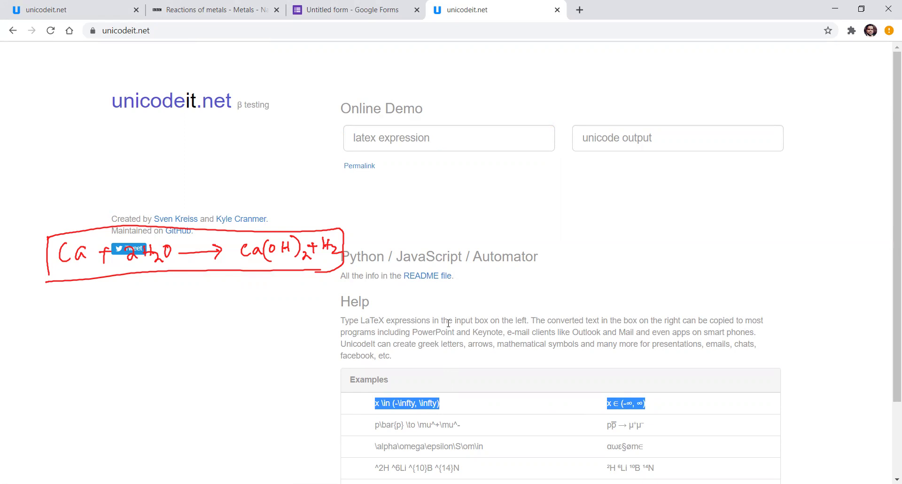
Step: Enter \rightarrow as the LaTeX expression using the suggested command, and highlight the converted arrow
{"action": "left_click", "coordinate": [432, 137]}
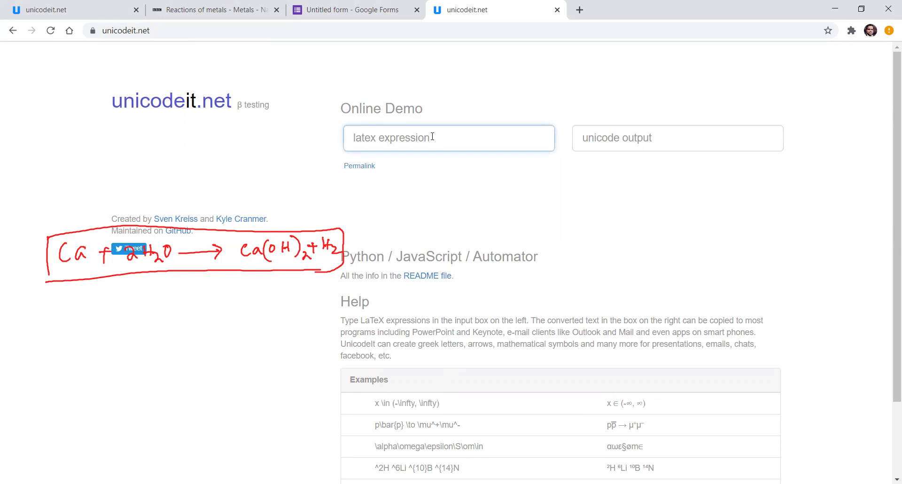
{"action": "type", "text": "\\"}
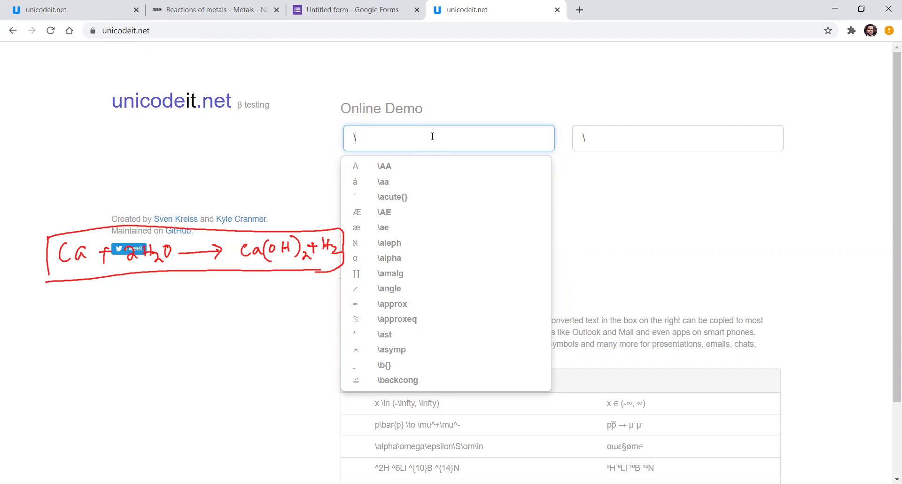
{"action": "type", "text": "ri"}
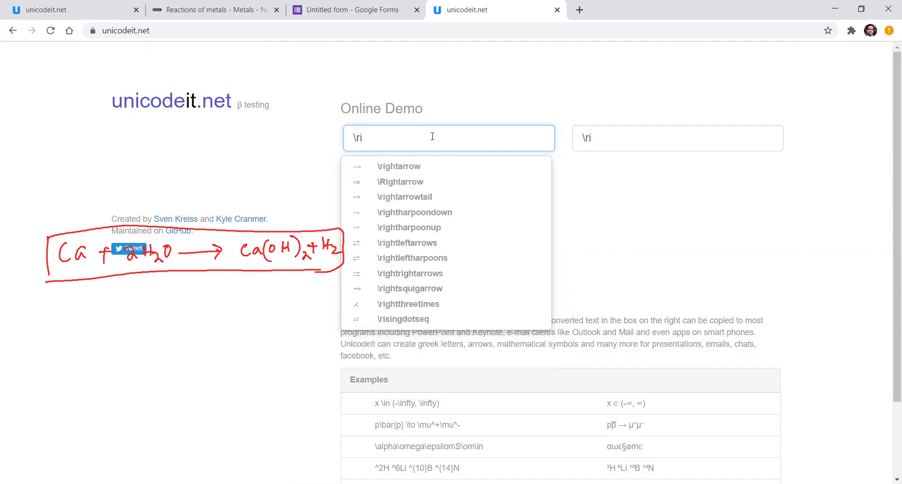
{"action": "type", "text": "ght"}
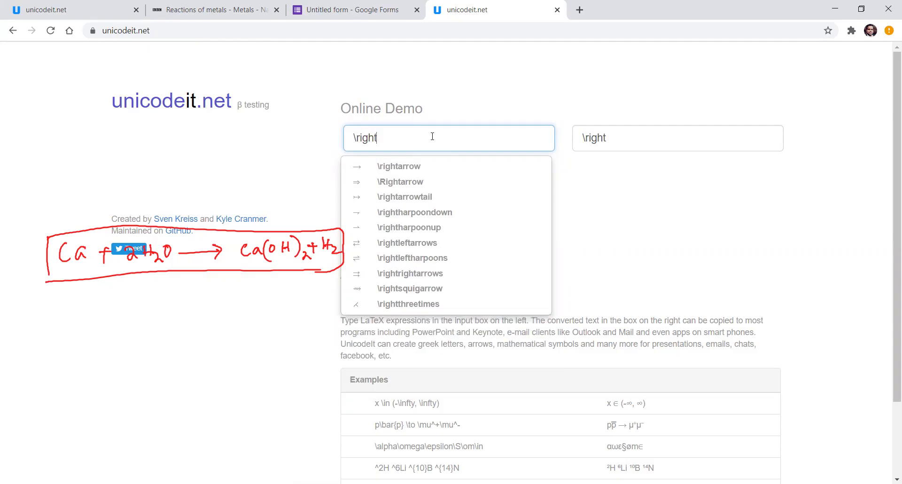
{"action": "left_click", "coordinate": [422, 167]}
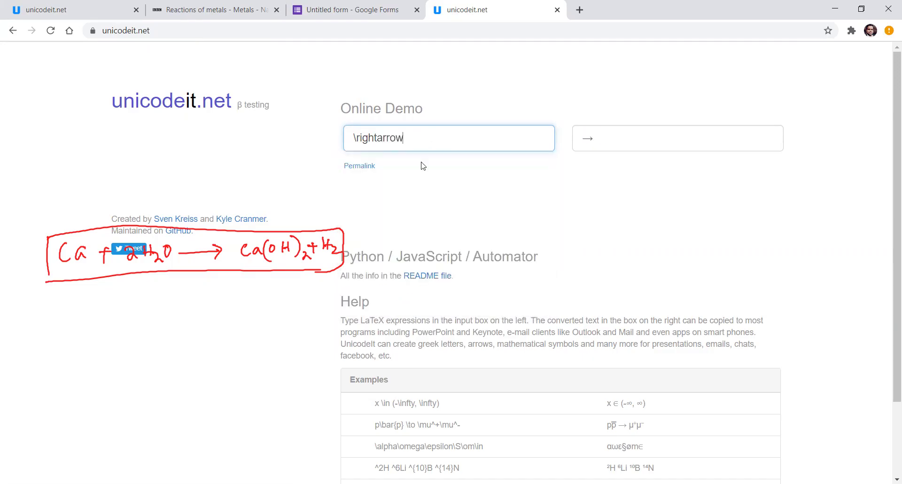
{"action": "left_click_drag", "start_coordinate": [604, 138], "coordinate": [579, 142]}
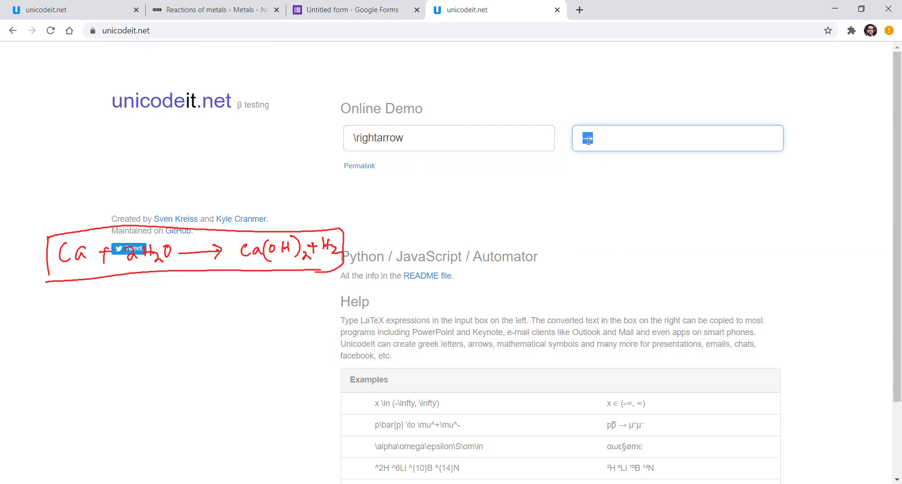
Step: Clear the \rightarrow command from the LaTeX expression
{"action": "left_click", "coordinate": [507, 144]}
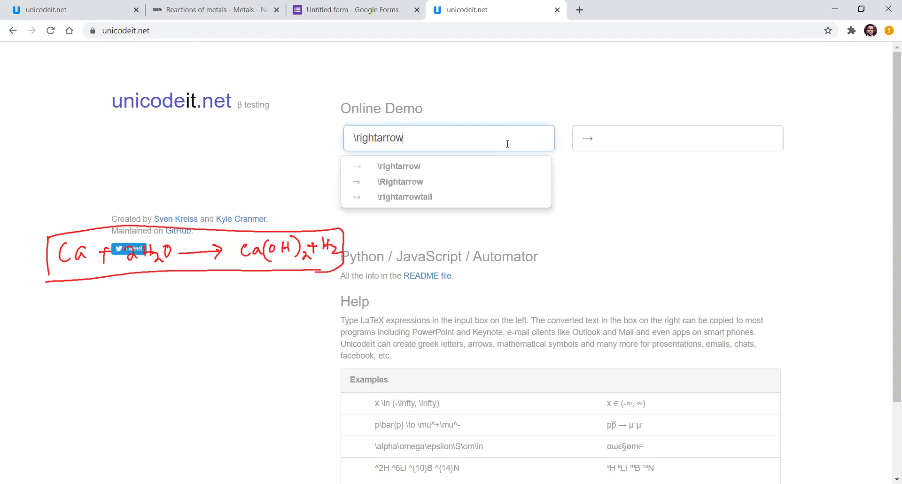
{"action": "key", "text": "BackSpace"}
{"action": "key", "text": "BackSpace"}
{"action": "key", "text": "BackSpace"}
{"action": "key", "text": "BackSpace"}
{"action": "key", "text": "BackSpace"}
{"action": "key", "text": "BackSpace"}
{"action": "key", "text": "BackSpace"}
{"action": "key", "text": "BackSpace"}
{"action": "key", "text": "BackSpace"}
{"action": "key", "text": "BackSpace"}
{"action": "key", "text": "BackSpace"}
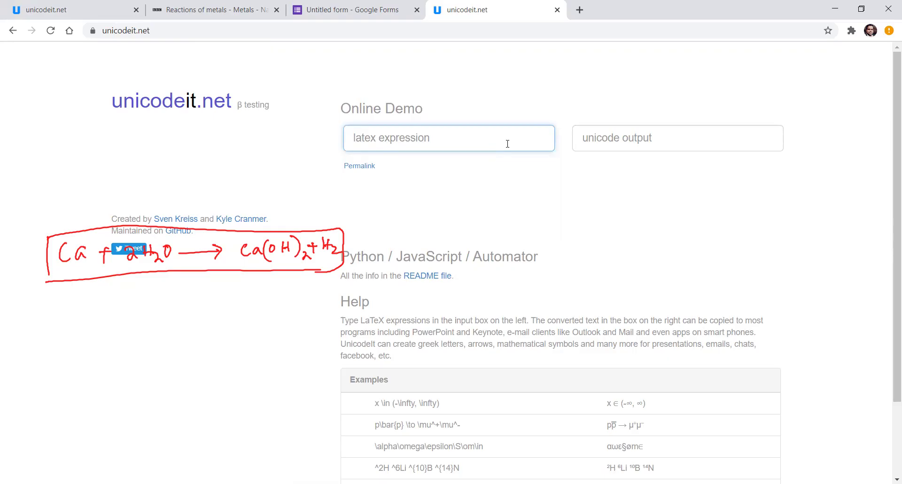
Step: Enter the start of the equation, Ca + 2H_{2}, as the LaTeX expression
{"action": "type", "text": "Ca"}
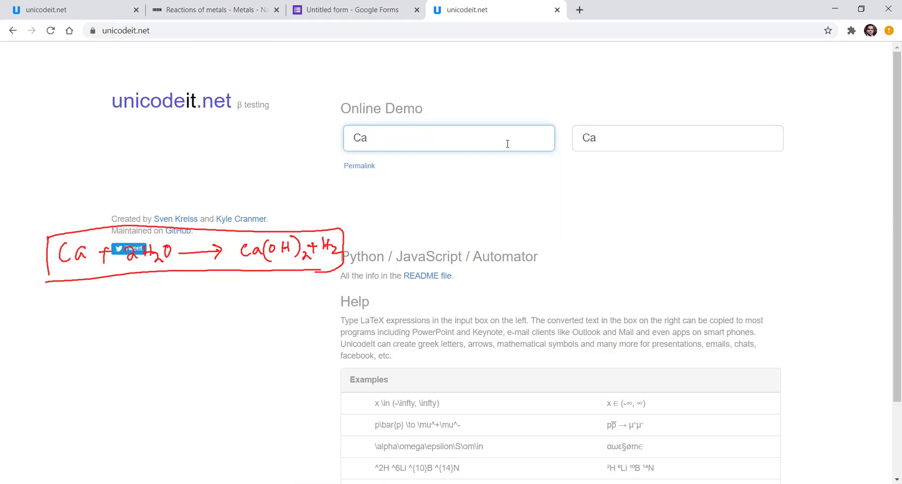
{"action": "type", "text": " +"}
{"action": "type", "text": " 2"}
{"action": "type", "text": "H"}
{"action": "type", "text": "_"}
{"action": "type", "text": "{}"}
{"action": "type", "text": "2"}
Step: Compare the LaTeX expression with its Unicode output by highlighting the subscript 2, the whole expression and the whole output
{"action": "left_click_drag", "start_coordinate": [627, 138], "coordinate": [621, 145]}
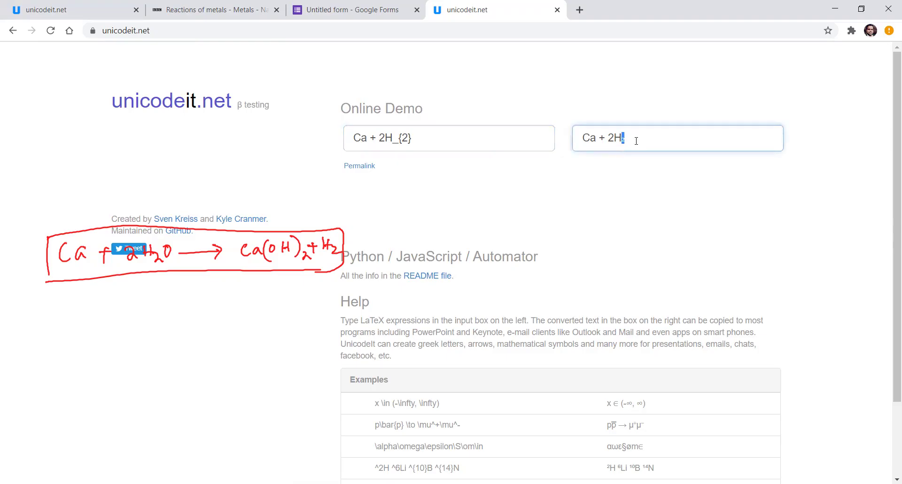
{"action": "left_click", "coordinate": [637, 136]}
{"action": "triple_click", "coordinate": [343, 140]}
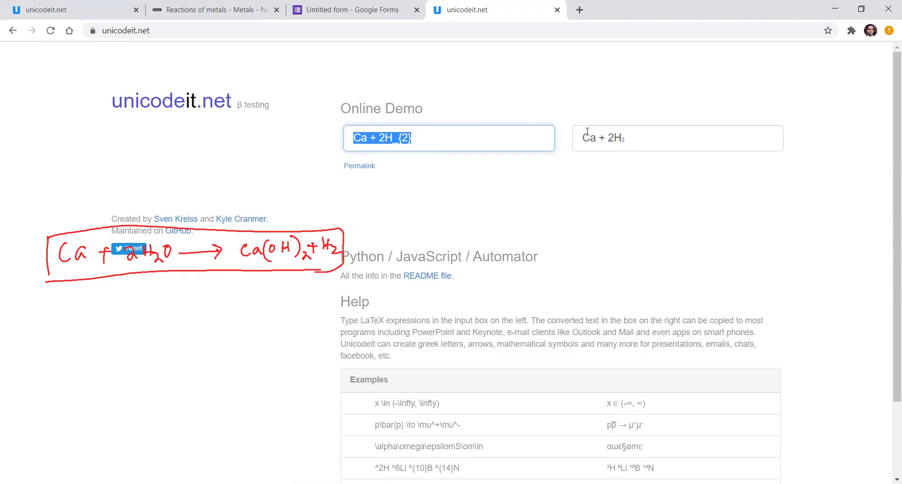
{"action": "left_click_drag", "start_coordinate": [626, 138], "coordinate": [578, 139]}
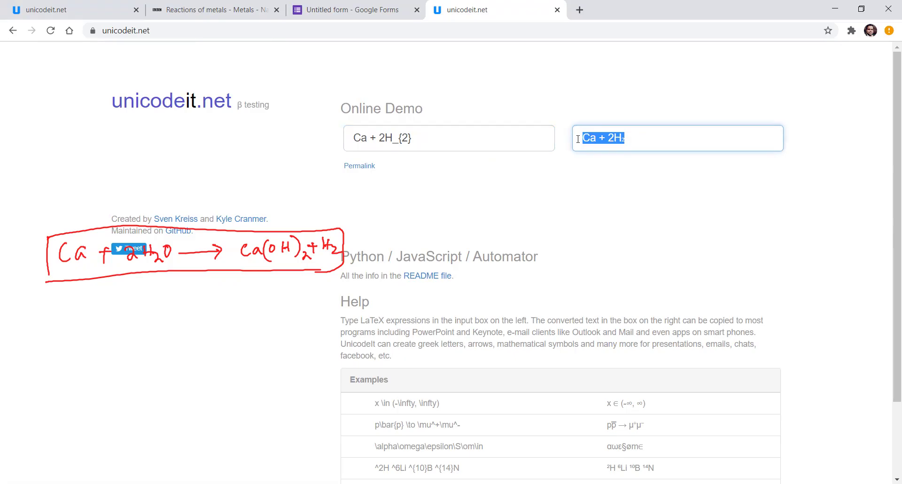
Step: Continue the LaTeX expression with O \rightarrow Ca(OH)_2 + H_{2} to complete the equation
{"action": "left_click", "coordinate": [435, 141]}
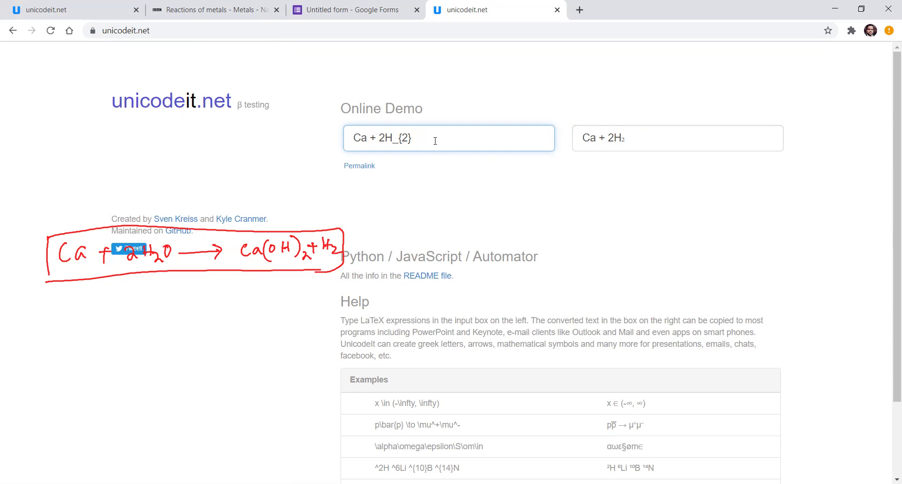
{"action": "type", "text": "O"}
{"action": "type", "text": "\\rightarrow"}
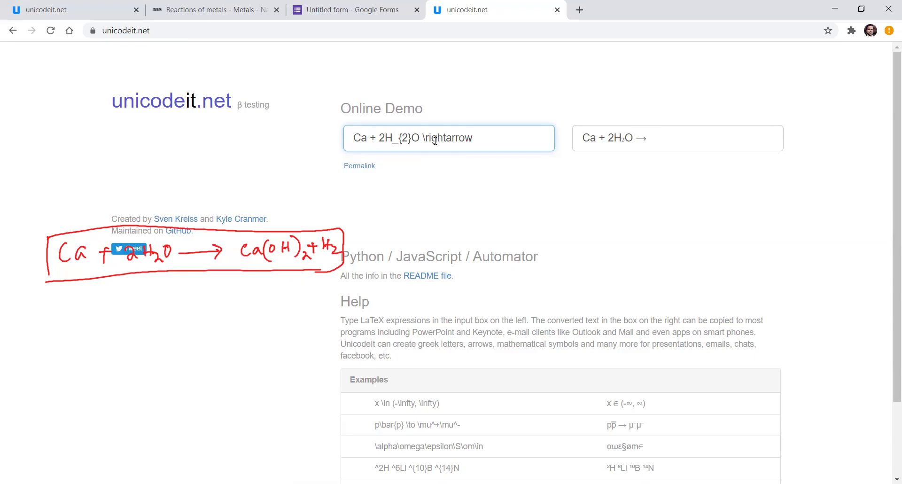
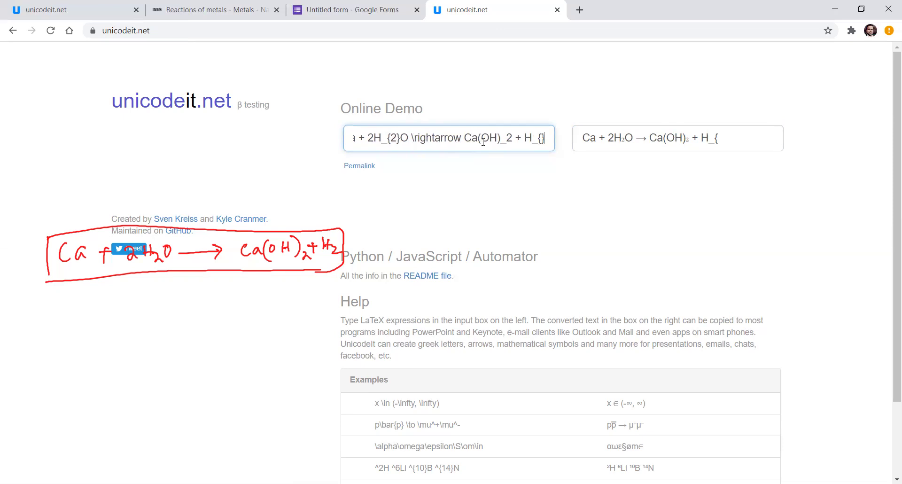
{"action": "type", "text": "2"}
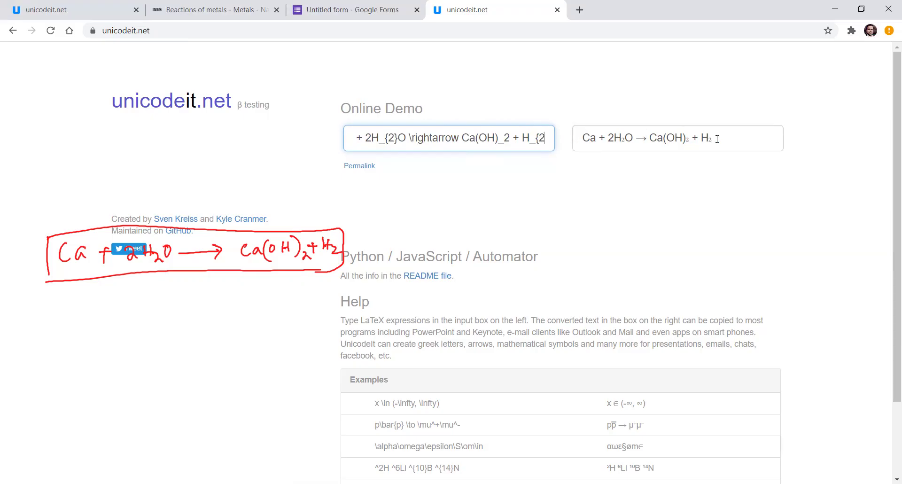
Step: Copy the whole converted Unicode equation, Ca + 2H₂O → Ca(OH)₂ + H₂
{"action": "left_click_drag", "start_coordinate": [718, 139], "coordinate": [580, 142]}
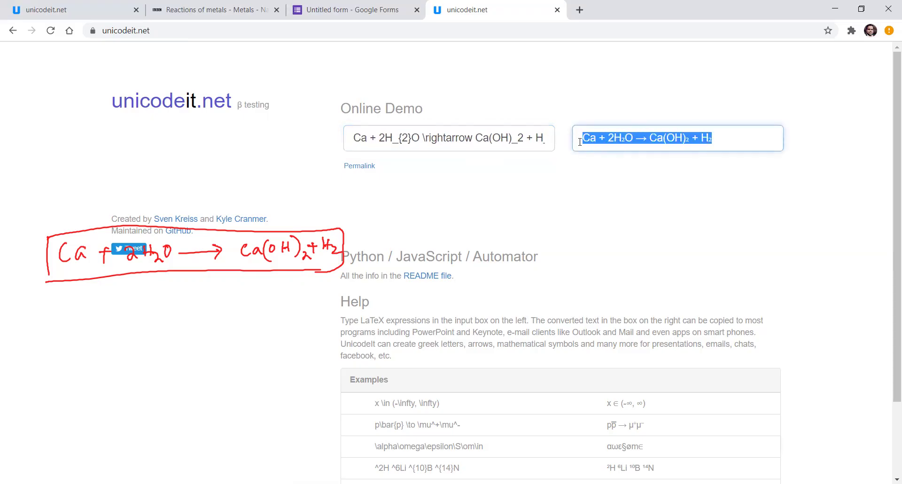
{"action": "right_click", "coordinate": [617, 139]}
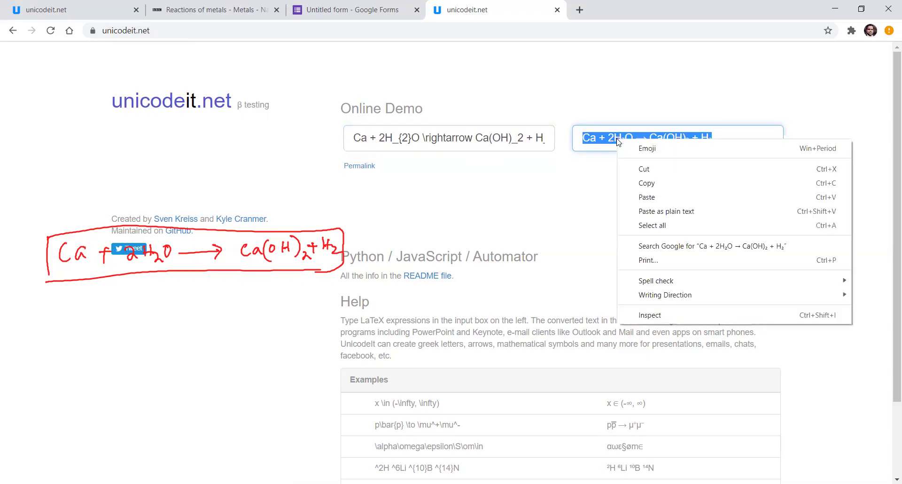
{"action": "left_click", "coordinate": [645, 181]}
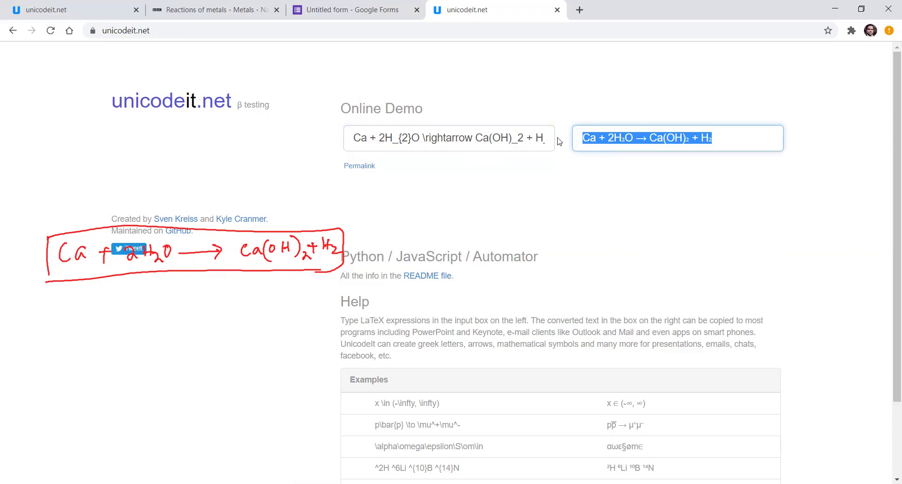
Step: Switch to the open Google Forms form and erase the red handwritten equation from the screen
{"action": "left_click", "coordinate": [366, 13]}
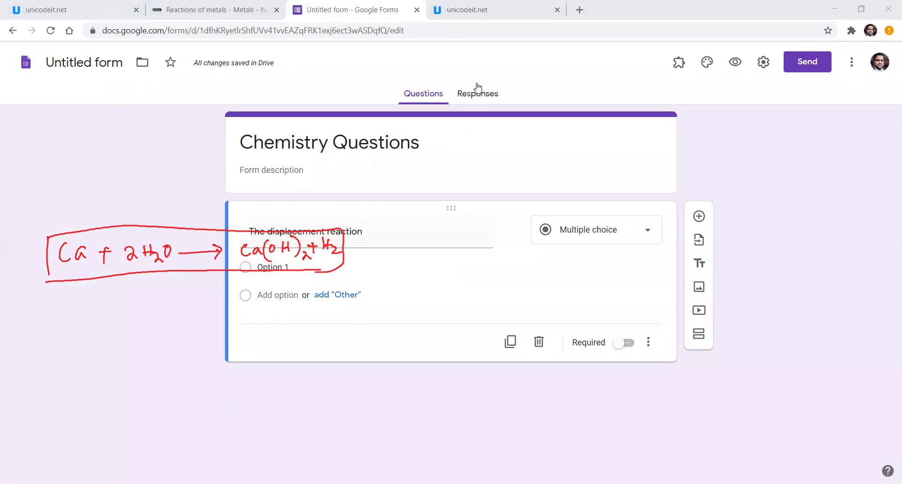
{"action": "key", "text": "e"}
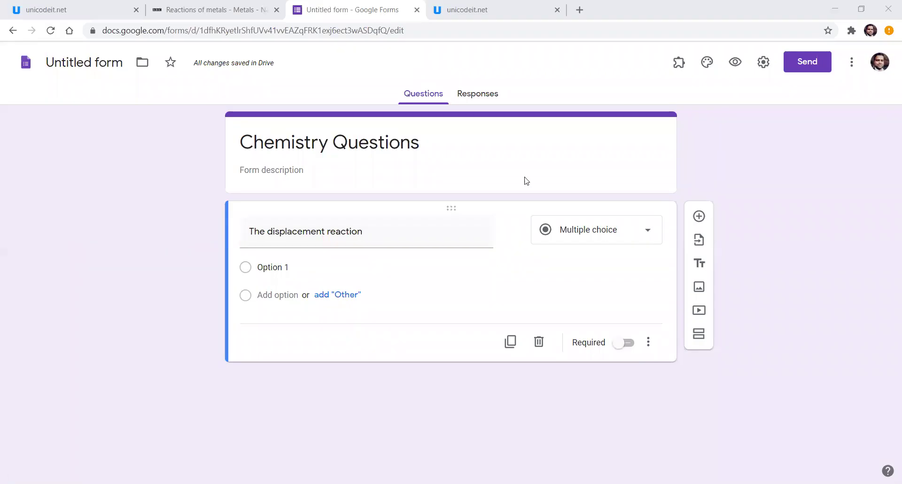
Step: Change the question text to "The displacement chemical reaction" and paste the copied equation on a new line below it
{"action": "mouse_move", "coordinate": [411, 218]}
{"action": "left_click", "coordinate": [372, 232]}
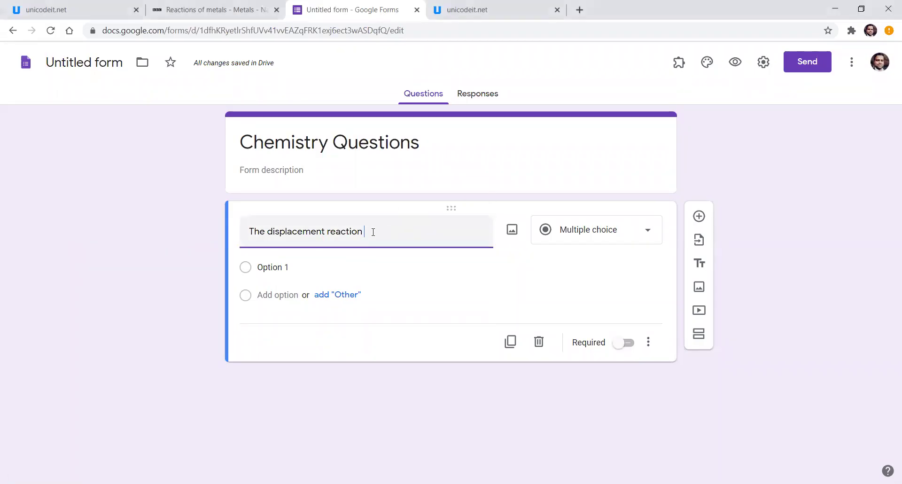
{"action": "left_click", "coordinate": [327, 231]}
{"action": "type", "text": "chemical"}
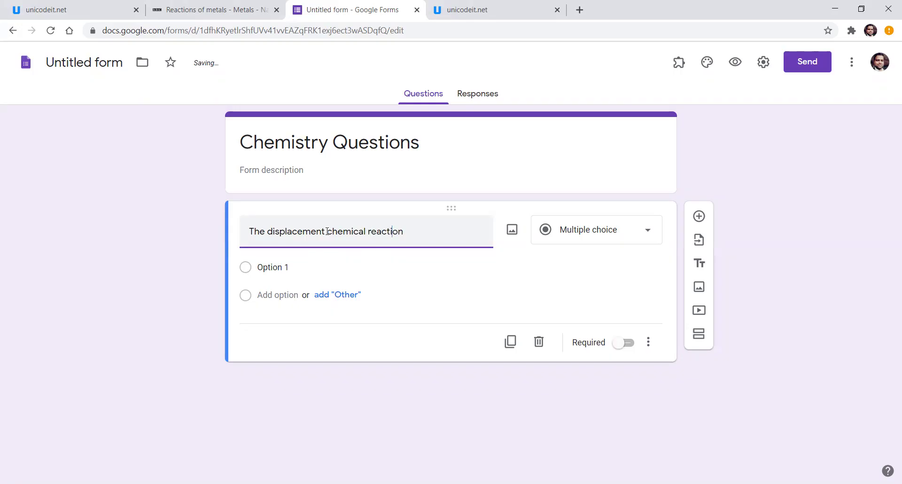
{"action": "key", "text": "End"}
{"action": "key", "text": "ctrl+v"}
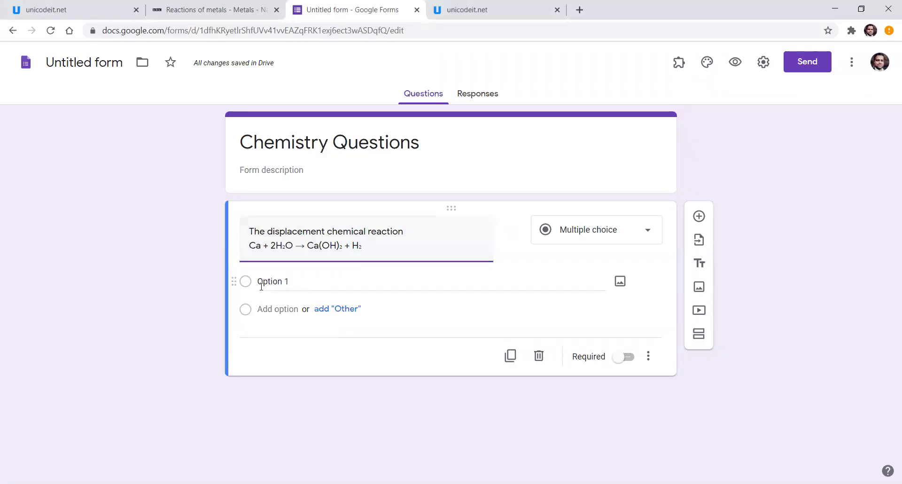
{"action": "left_click", "coordinate": [305, 282]}
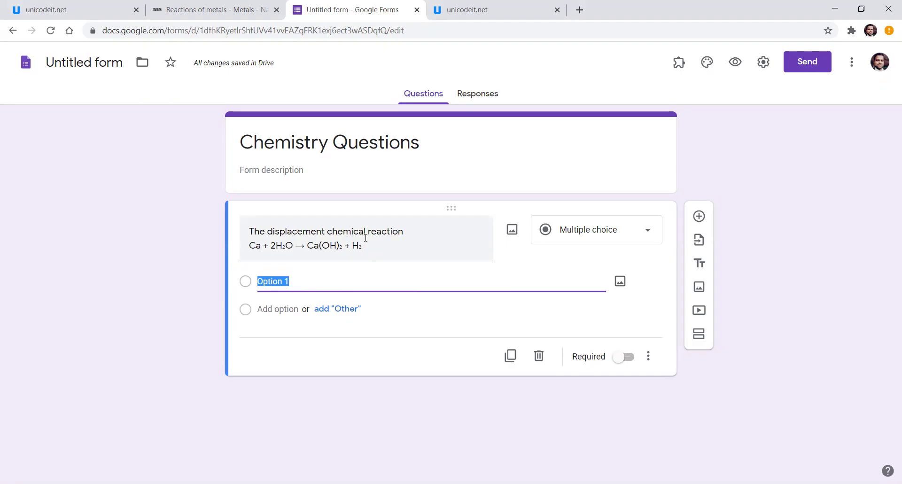
Step: Switch back to unicodeit.net and change the expression's ending after the arrow to Ca(OH)^{2}, with a superscript 2
{"action": "left_click", "coordinate": [475, 10]}
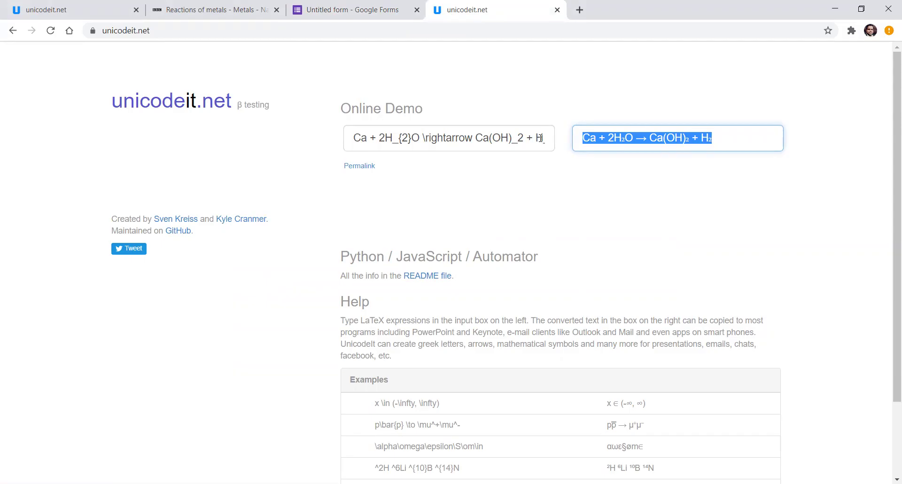
{"action": "left_click", "coordinate": [518, 138]}
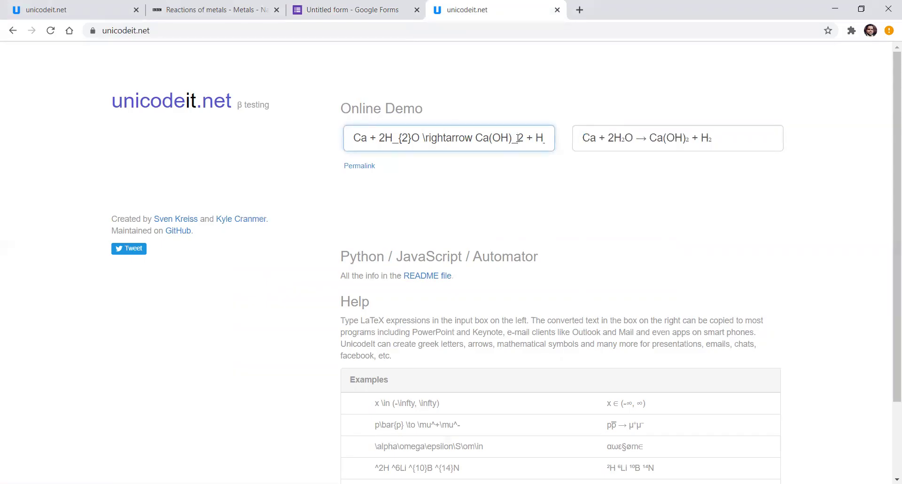
{"action": "type", "text": "{2}"}
{"action": "key", "text": "BackSpace"}
{"action": "key", "text": "BackSpace"}
{"action": "key", "text": "BackSpace"}
{"action": "key", "text": "BackSpace"}
{"action": "key", "text": "BackSpace"}
{"action": "key", "text": "BackSpace"}
{"action": "key", "text": "BackSpace"}
{"action": "key", "text": "BackSpace"}
{"action": "key", "text": "BackSpace"}
{"action": "key", "text": "BackSpace"}
{"action": "key", "text": "BackSpace"}
{"action": "type", "text": ")"}
{"action": "type", "text": "^"}
{"action": "type", "text": "{}"}
{"action": "type", "text": "2"}
Step: Replace the \rightarrow command in the expression with \pm
{"action": "key", "text": "BackSpace"}
{"action": "key", "text": "BackSpace"}
{"action": "key", "text": "BackSpace"}
{"action": "key", "text": "BackSpace"}
{"action": "key", "text": "BackSpace"}
{"action": "key", "text": "BackSpace"}
{"action": "key", "text": "BackSpace"}
{"action": "key", "text": "BackSpace"}
{"action": "key", "text": "BackSpace"}
{"action": "key", "text": "BackSpace"}
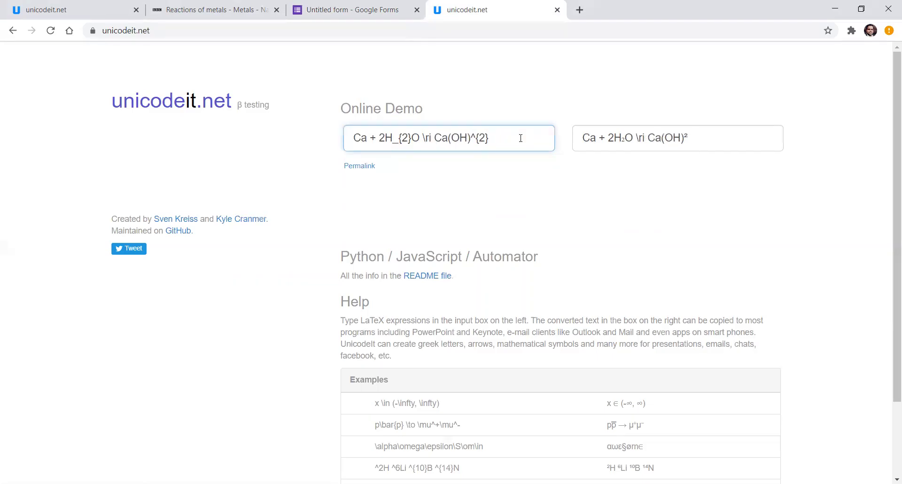
{"action": "key", "text": "BackSpace"}
{"action": "type", "text": "\\"}
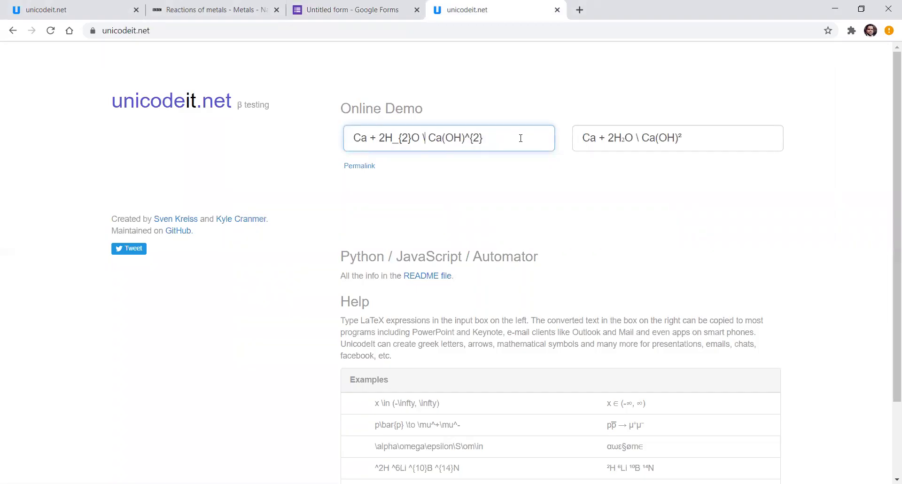
{"action": "type", "text": "pm"}
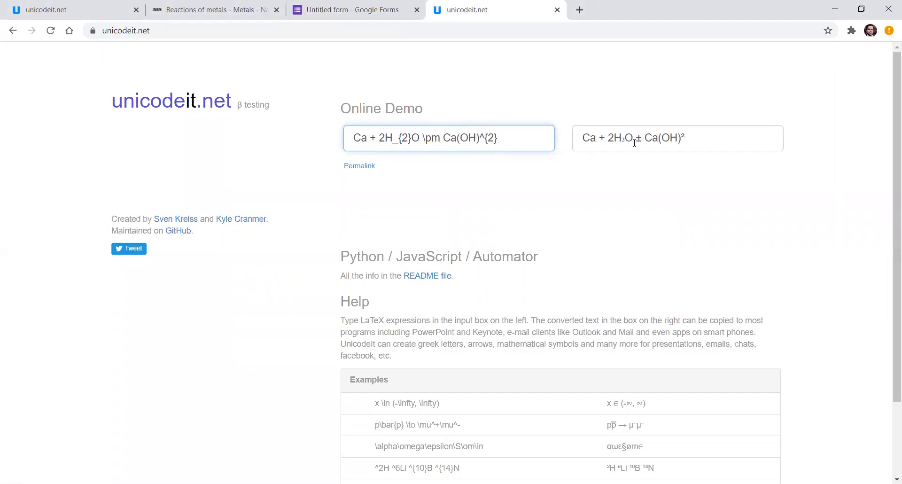
Step: Delete \pm from the expression and begin another command there with \r
{"action": "left_click_drag", "start_coordinate": [437, 138], "coordinate": [420, 139]}
{"action": "key", "text": "BackSpace"}
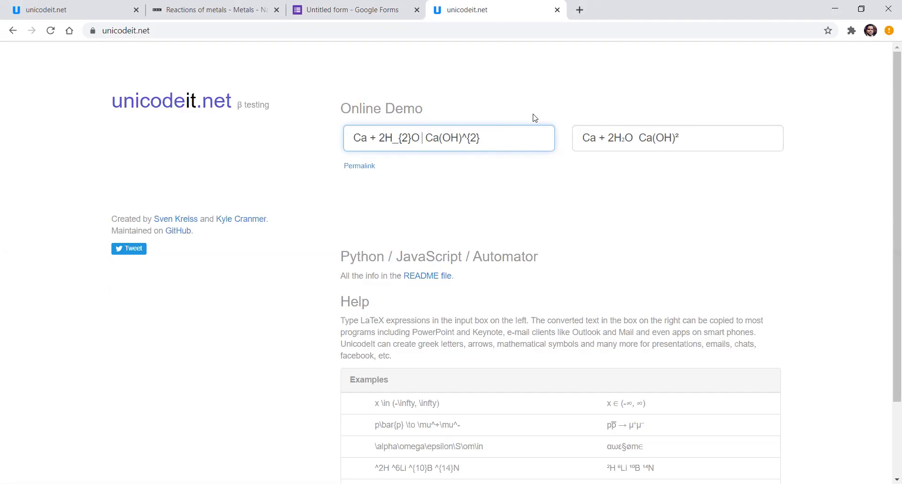
{"action": "type", "text": "\\"}
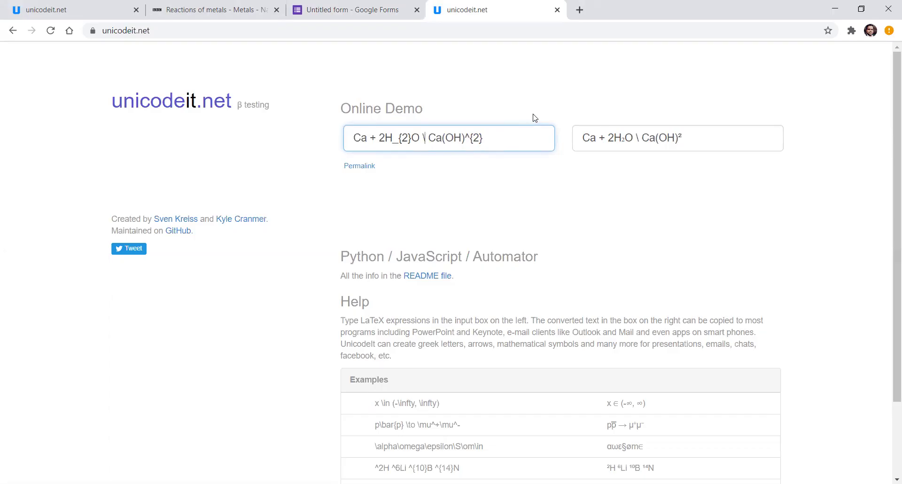
{"action": "type", "text": "r"}
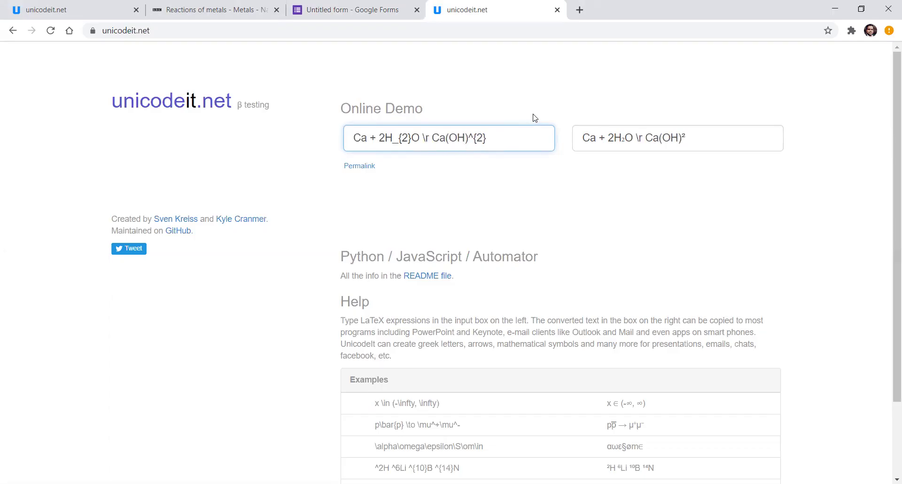
Step: Clear the whole LaTeX expression and enter a single backslash to list the available commands
{"action": "key", "text": "BackSpace"}
{"action": "key", "text": "BackSpace"}
{"action": "key", "text": "BackSpace"}
{"action": "key", "text": "BackSpace"}
{"action": "key", "text": "BackSpace"}
{"action": "key", "text": "BackSpace"}
{"action": "key", "text": "BackSpace"}
{"action": "key", "text": "BackSpace"}
{"action": "key", "text": "BackSpace"}
{"action": "key", "text": "BackSpace"}
{"action": "key", "text": "BackSpace"}
{"action": "key", "text": "BackSpace"}
{"action": "key", "text": "BackSpace"}
{"action": "key", "text": "BackSpace"}
{"action": "key", "text": "BackSpace"}
{"action": "key", "text": "BackSpace"}
{"action": "key", "text": "BackSpace"}
{"action": "key", "text": "BackSpace"}
{"action": "key", "text": "BackSpace"}
{"action": "key", "text": "BackSpace"}
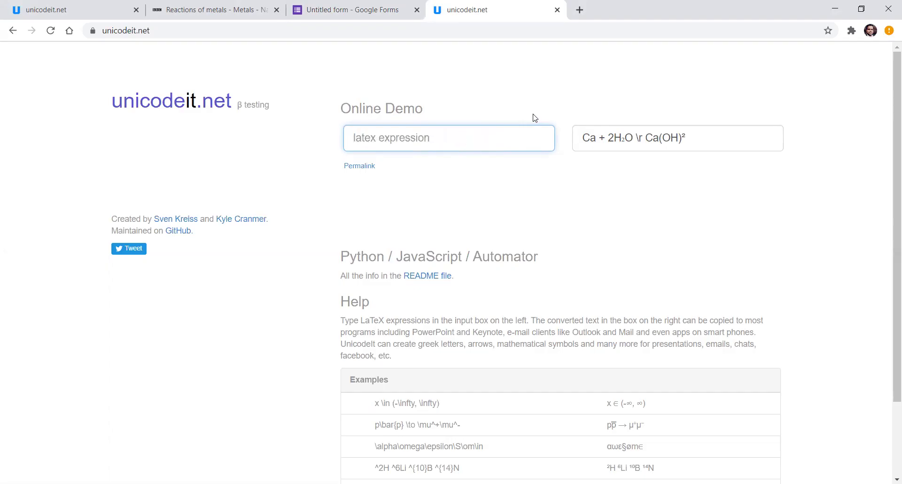
{"action": "type", "text": "\\"}
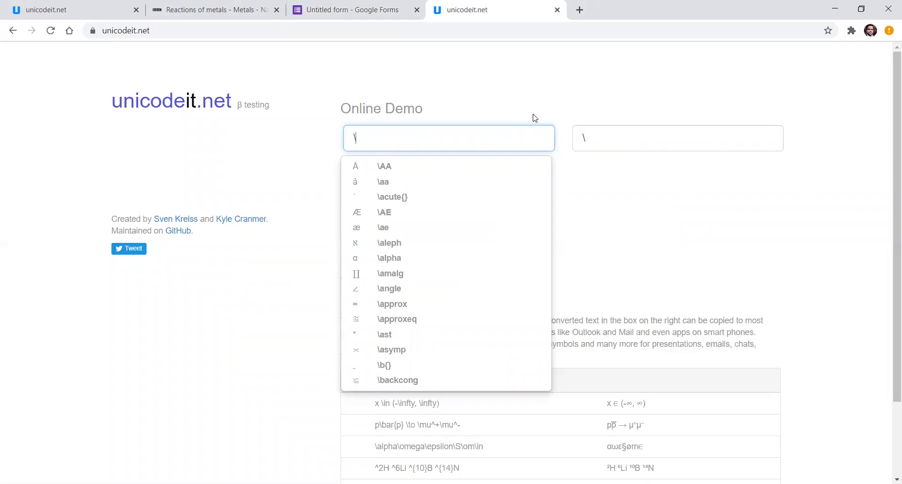
Step: Complete the LaTeX expression as \rightleftharpoons using the suggested command, and select the converted equilibrium arrow in the Unicode output
{"action": "type", "text": "r"}
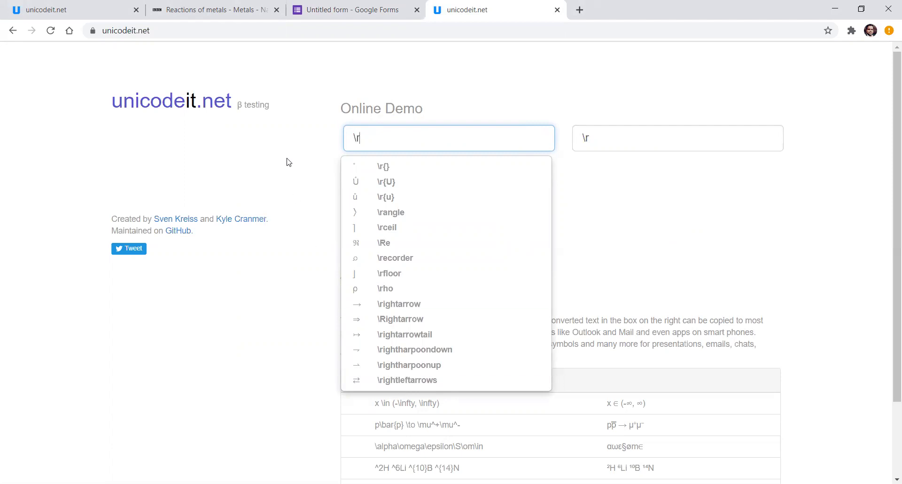
{"action": "type", "text": "ightle"}
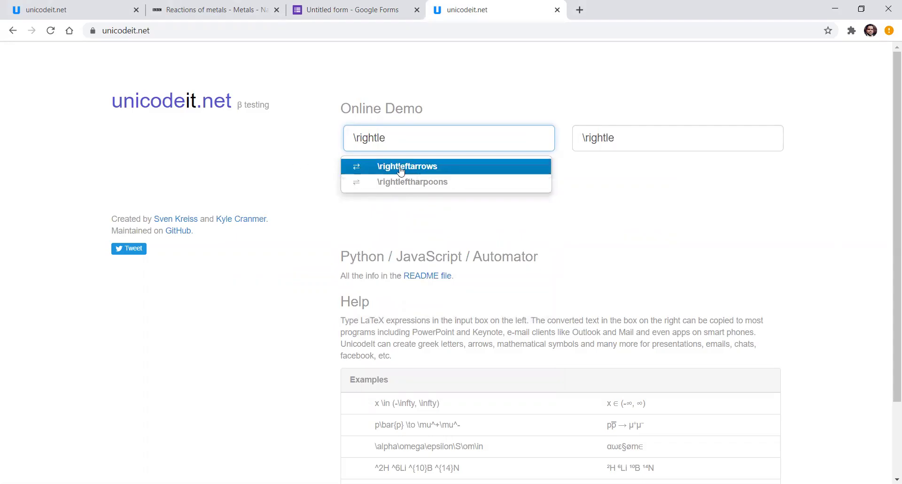
{"action": "left_click", "coordinate": [422, 185]}
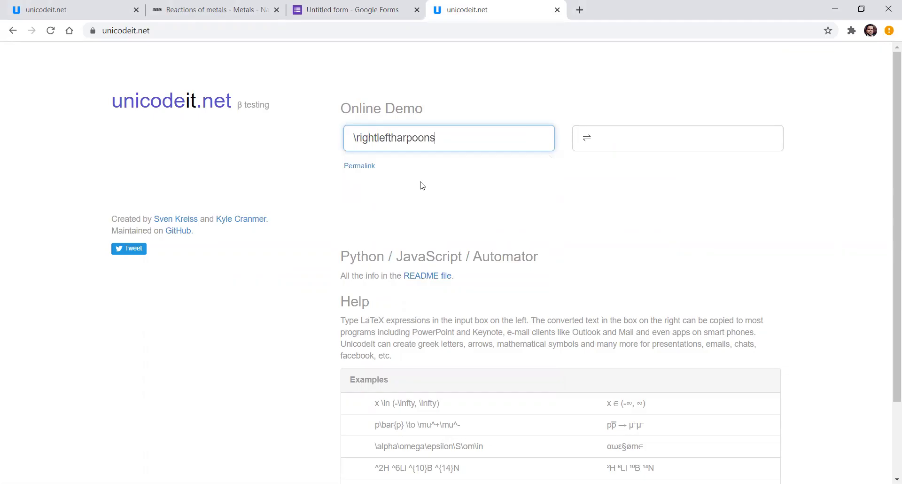
{"action": "left_click", "coordinate": [600, 136]}
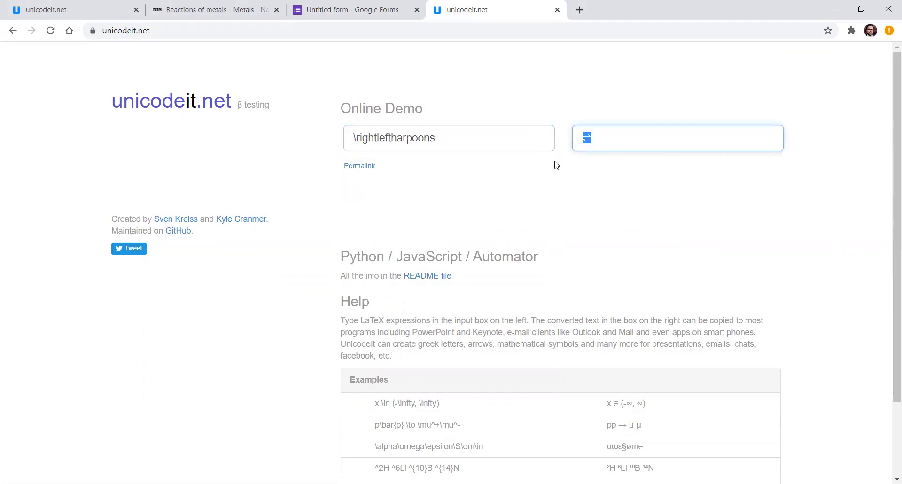
Step: Clear the entire \rightleftharpoons command, including its backslash, from the LaTeX expression
{"action": "left_click", "coordinate": [441, 136]}
{"action": "key", "text": "BackSpace"}
{"action": "key", "text": "BackSpace"}
{"action": "key", "text": "BackSpace"}
{"action": "key", "text": "BackSpace"}
{"action": "key", "text": "BackSpace"}
{"action": "key", "text": "BackSpace"}
{"action": "key", "text": "BackSpace"}
{"action": "key", "text": "BackSpace"}
{"action": "key", "text": "BackSpace"}
{"action": "key", "text": "BackSpace"}
{"action": "key", "text": "BackSpace"}
{"action": "key", "text": "BackSpace"}
{"action": "key", "text": "BackSpace"}
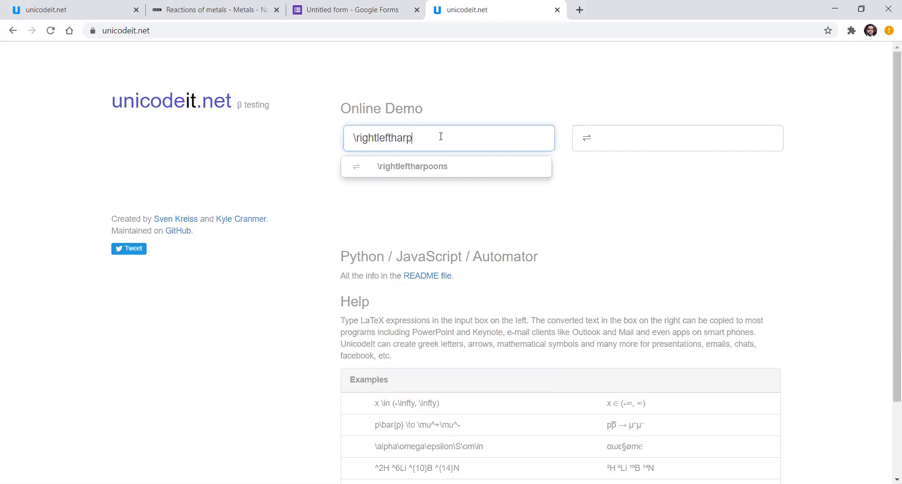
{"action": "key", "text": "BackSpace"}
{"action": "key", "text": "BackSpace"}
{"action": "key", "text": "BackSpace"}
{"action": "key", "text": "BackSpace"}
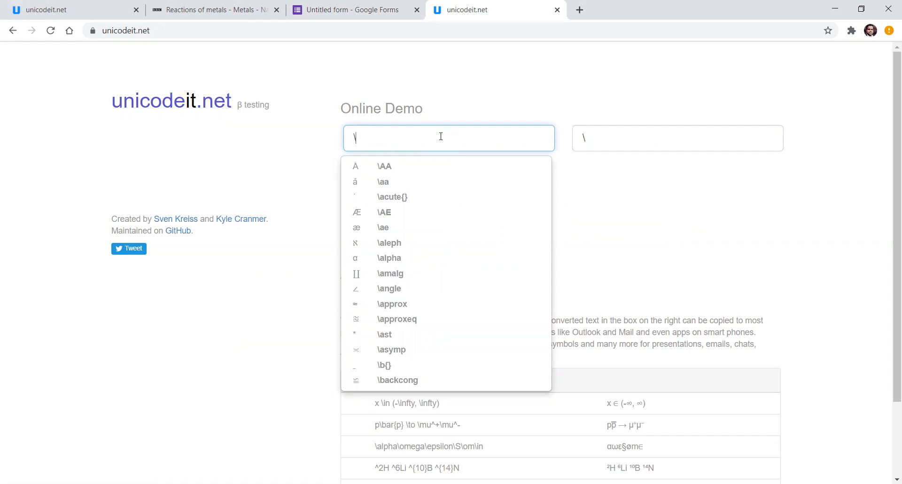
{"action": "key", "text": "BackSpace"}
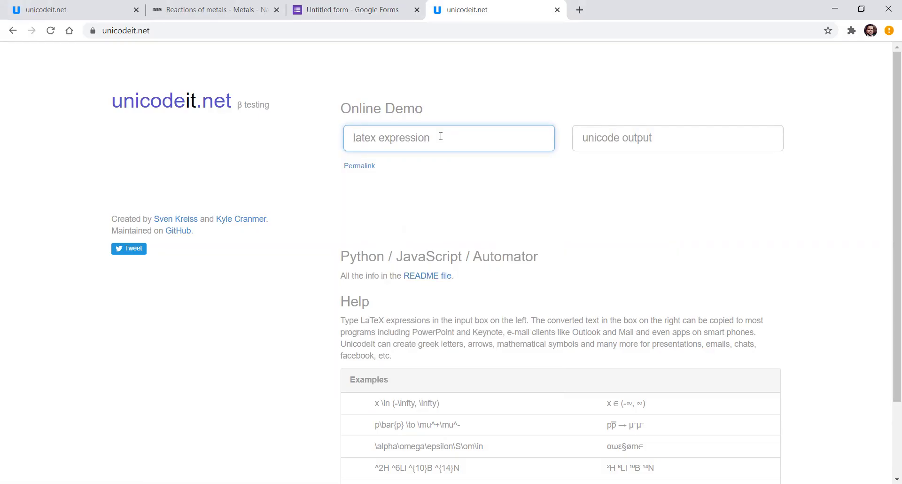
Step: Enter the LaTeX expression x \in (1,3) and select its whole converted Unicode output
{"action": "type", "text": "x"}
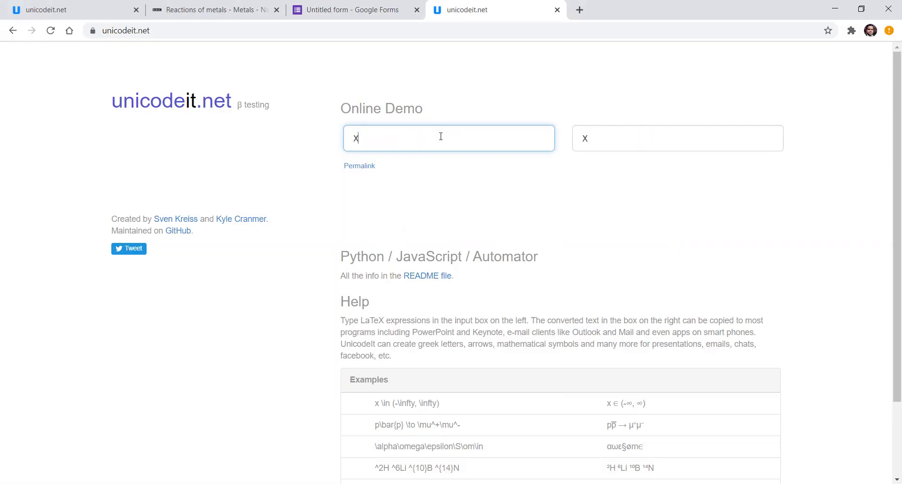
{"action": "type", "text": " \\in"}
{"action": "type", "text": " ()"}
{"action": "type", "text": "1"}
{"action": "type", "text": ",3"}
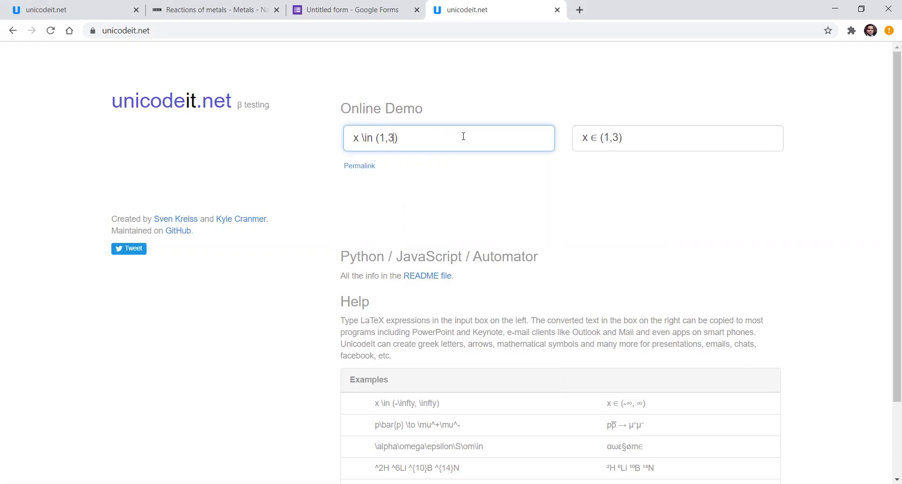
{"action": "left_click_drag", "start_coordinate": [648, 136], "coordinate": [569, 142]}
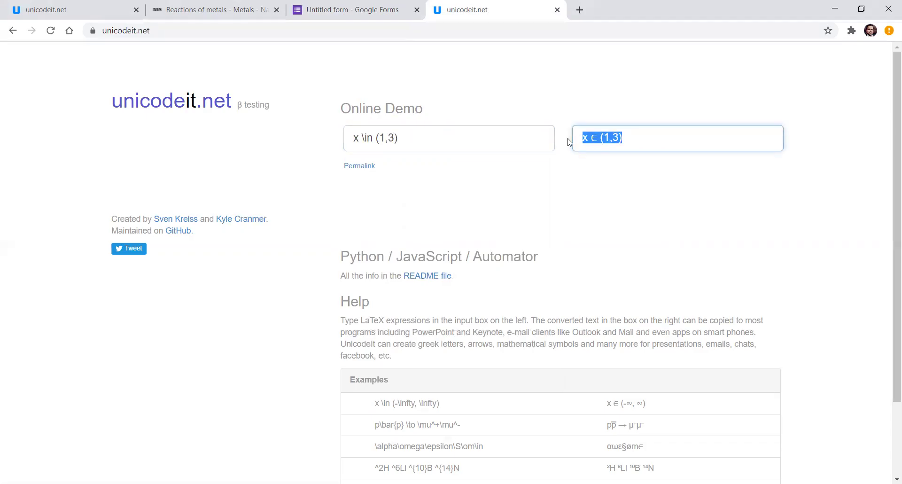